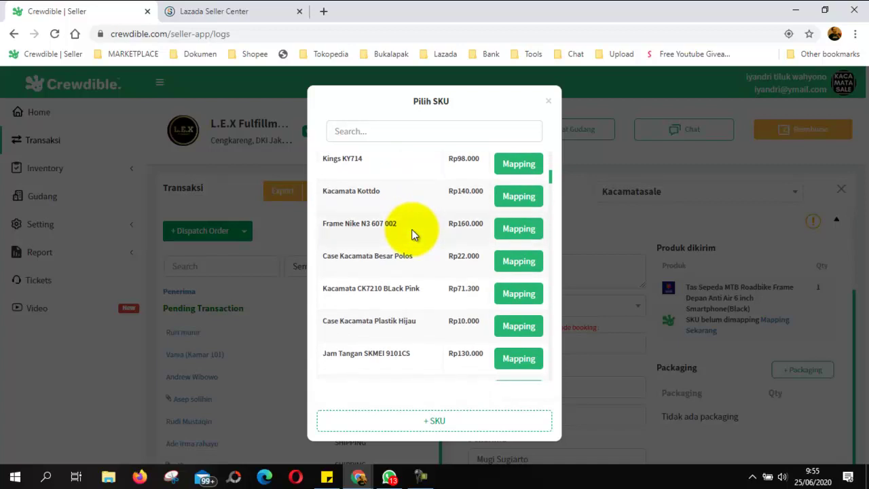
Step: Search the SKU list for "tas sepeda" and map the product to DPSE09BK Tas Sepeda untuk 6.0 inch Smartphone - 017
{"action": "scroll", "coordinate": [412, 230], "scroll_direction": "down", "scroll_amount": 4}
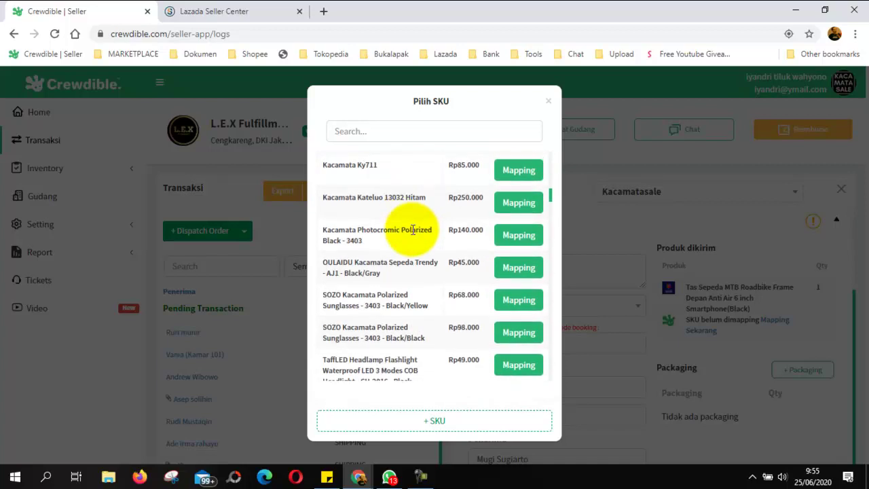
{"action": "scroll", "coordinate": [411, 229], "scroll_direction": "down", "scroll_amount": 7}
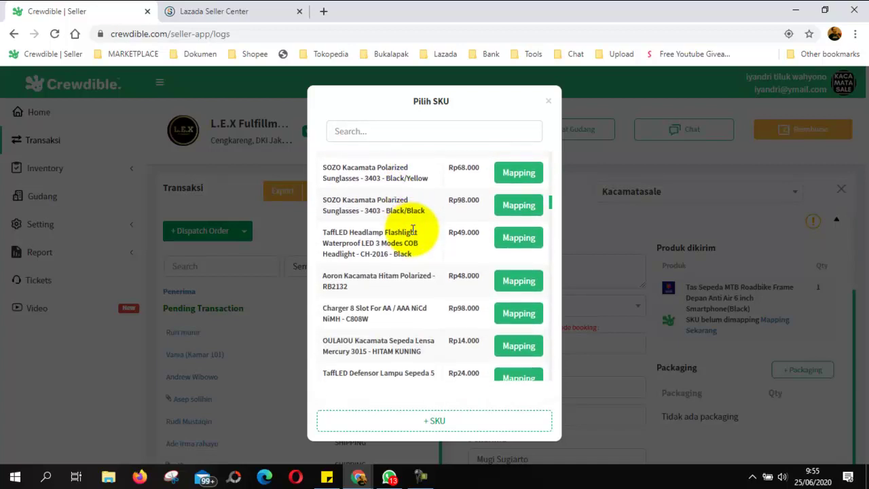
{"action": "scroll", "coordinate": [411, 229], "scroll_direction": "down", "scroll_amount": 10}
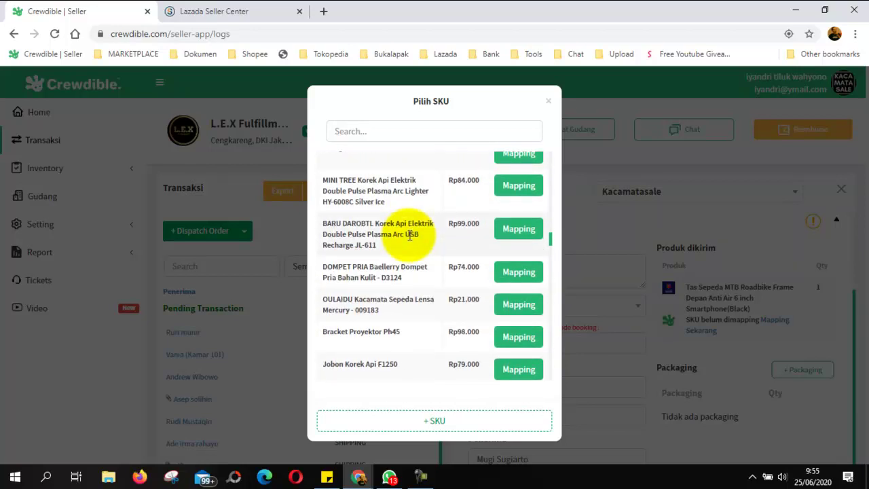
{"action": "scroll", "coordinate": [410, 232], "scroll_direction": "down", "scroll_amount": 7}
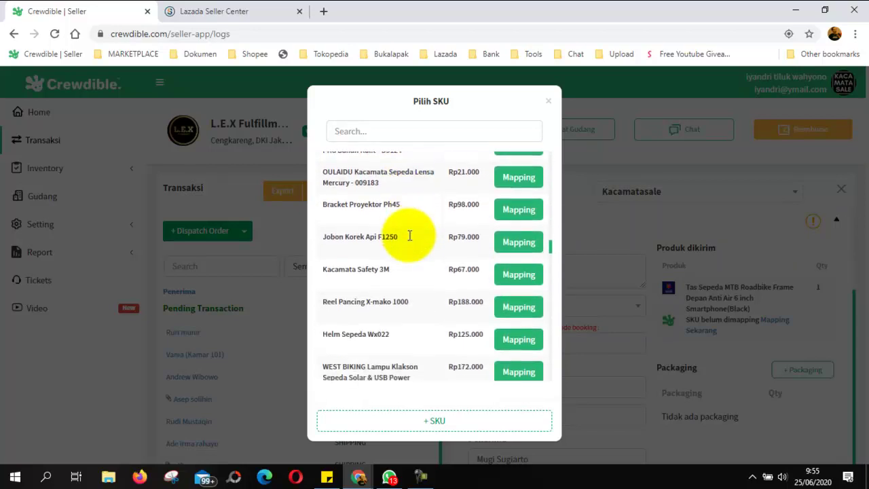
{"action": "scroll", "coordinate": [412, 228], "scroll_direction": "down", "scroll_amount": 2}
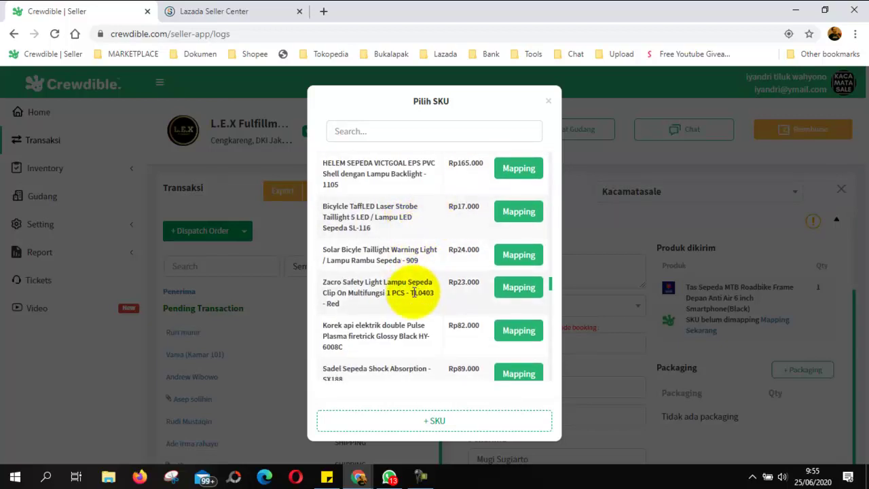
{"action": "scroll", "coordinate": [416, 335], "scroll_direction": "down", "scroll_amount": 1}
{"action": "scroll", "coordinate": [415, 337], "scroll_direction": "down", "scroll_amount": 5}
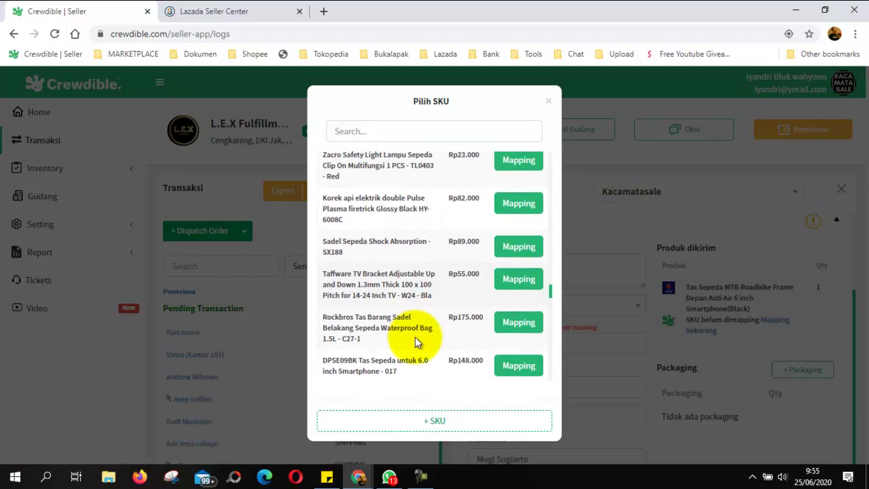
{"action": "scroll", "coordinate": [415, 337], "scroll_direction": "down", "scroll_amount": 2}
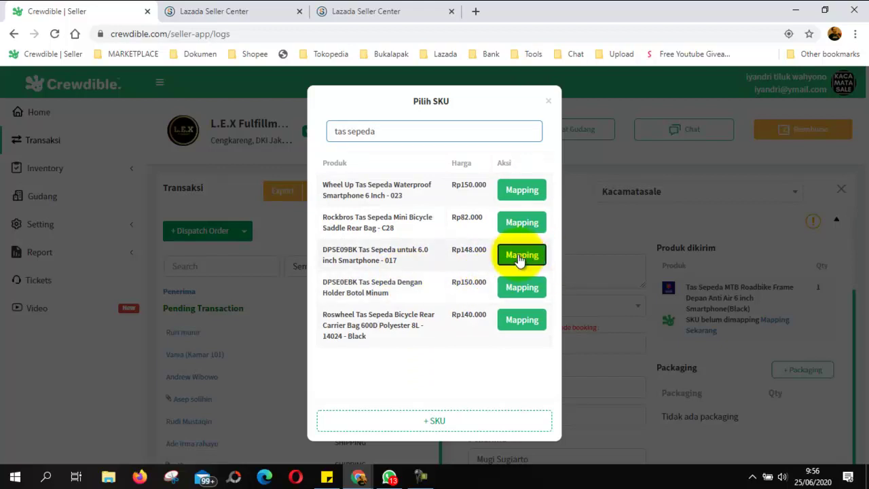
{"action": "left_click", "coordinate": [519, 259]}
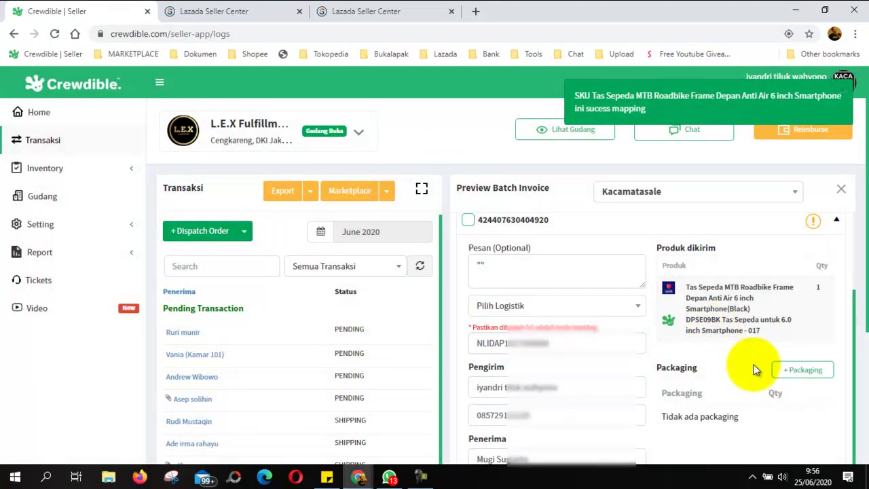
Step: Switch to the Lazada Seller Center order detail page and close it
{"action": "scroll", "coordinate": [753, 363], "scroll_direction": "down", "scroll_amount": 1}
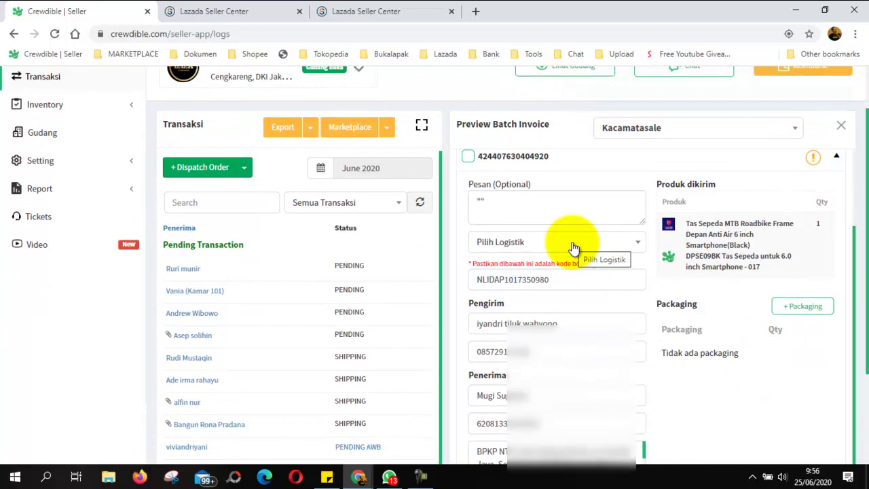
{"action": "left_click", "coordinate": [357, 11]}
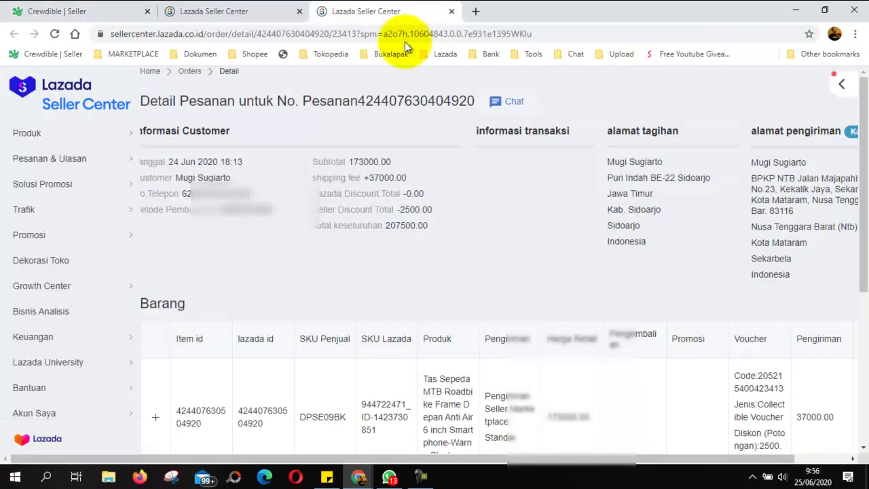
{"action": "left_click", "coordinate": [452, 11]}
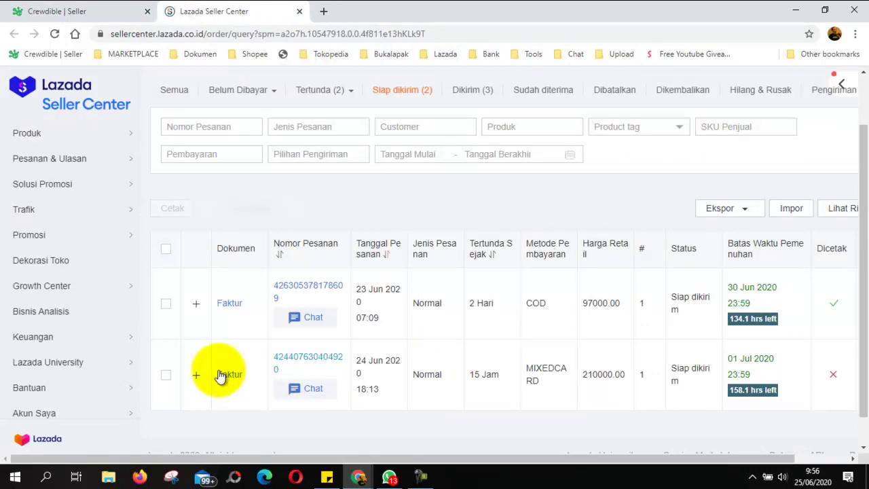
Step: Open the shipping label for the Lazada order dated 24 Jun 2020 and dismiss the print dialog without printing
{"action": "left_click", "coordinate": [180, 380]}
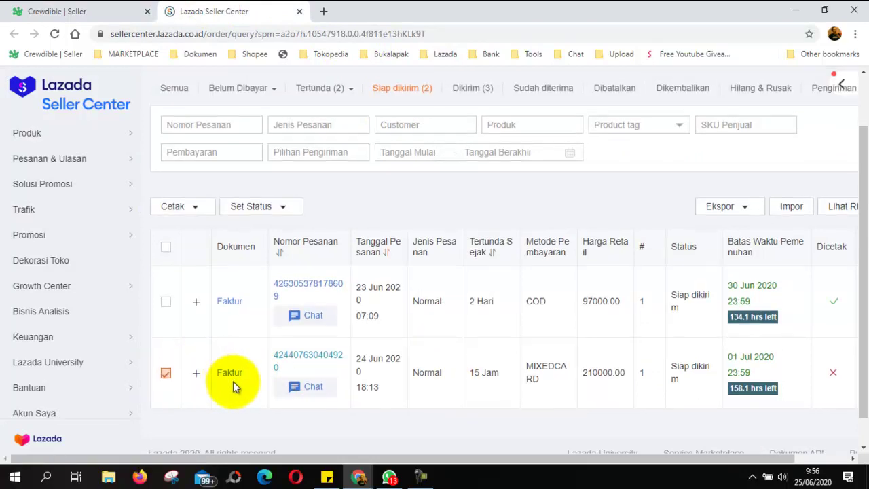
{"action": "scroll", "coordinate": [233, 382], "scroll_direction": "down", "scroll_amount": 1}
{"action": "left_click", "coordinate": [204, 175]}
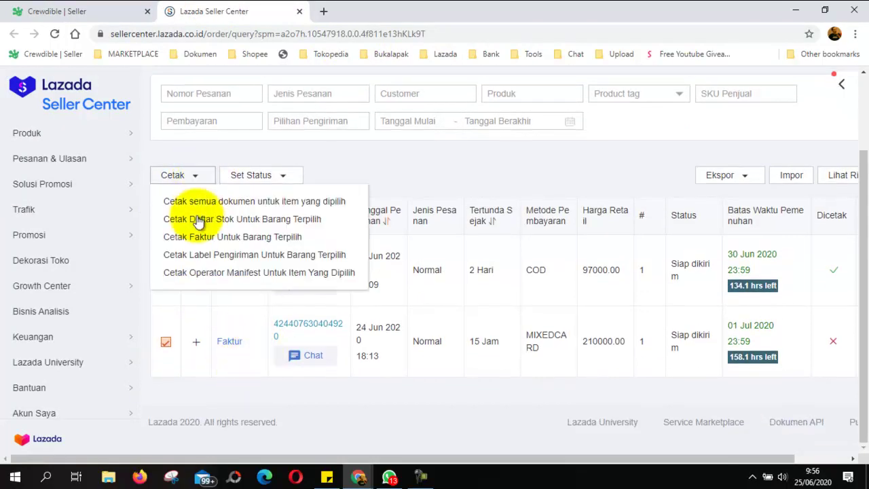
{"action": "left_click", "coordinate": [226, 255]}
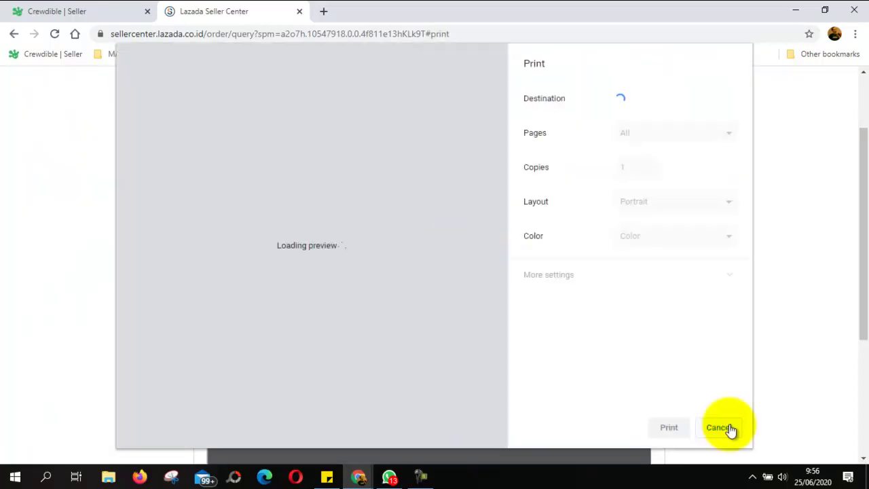
{"action": "left_click", "coordinate": [719, 427]}
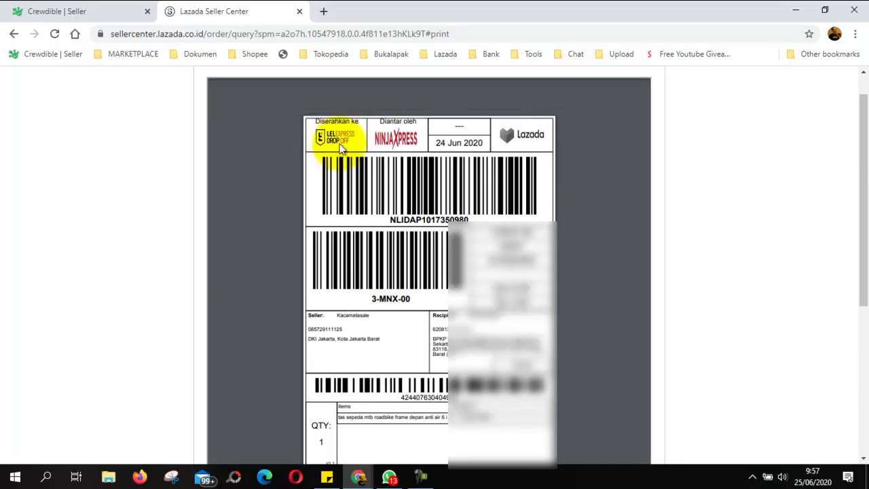
Step: Switch back to Crewdible and set the order's logistics to Ninja Pack
{"action": "left_click", "coordinate": [103, 8]}
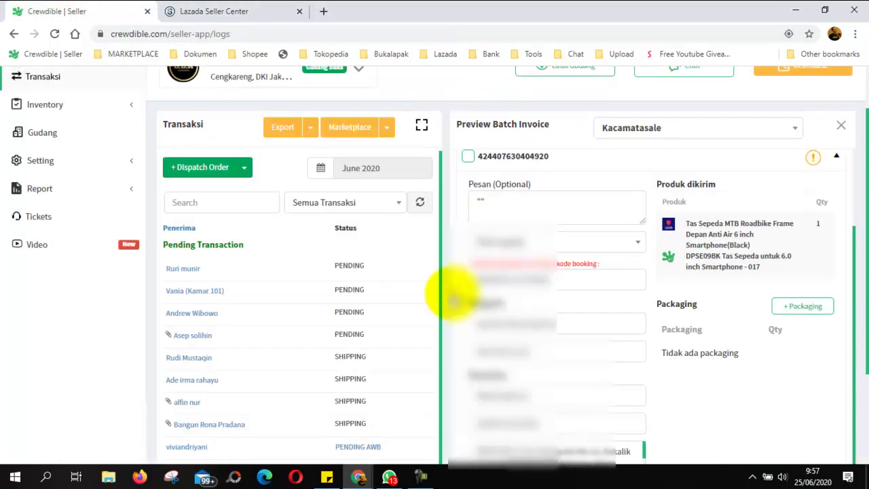
{"action": "left_click", "coordinate": [538, 245]}
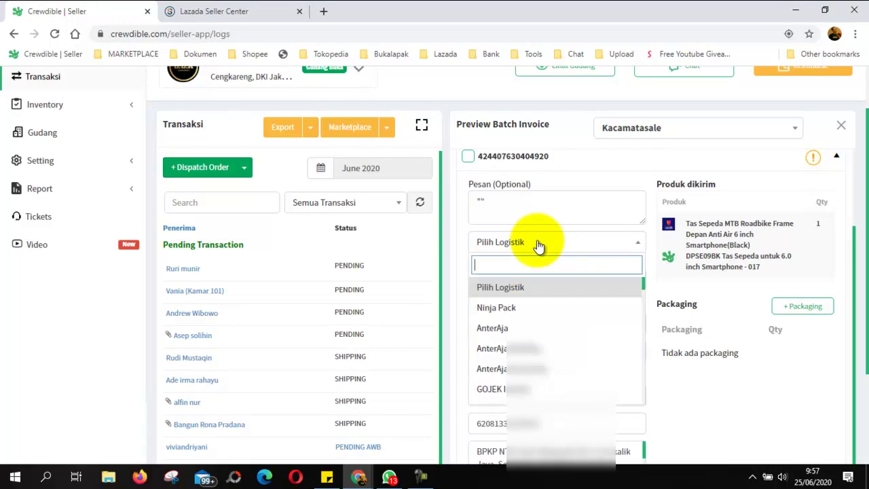
{"action": "left_click", "coordinate": [494, 307]}
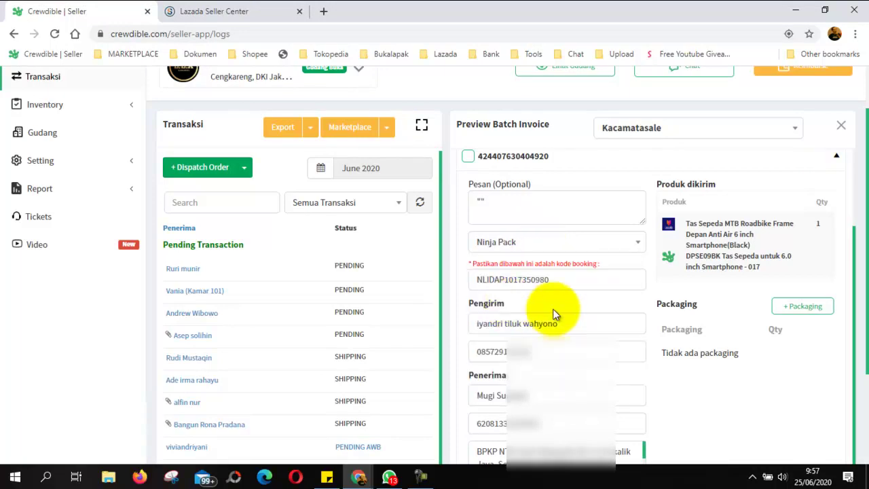
Step: Search the order's logistics options for "mdop" and "ni", and reselect Ninja Pack
{"action": "left_click", "coordinate": [543, 249]}
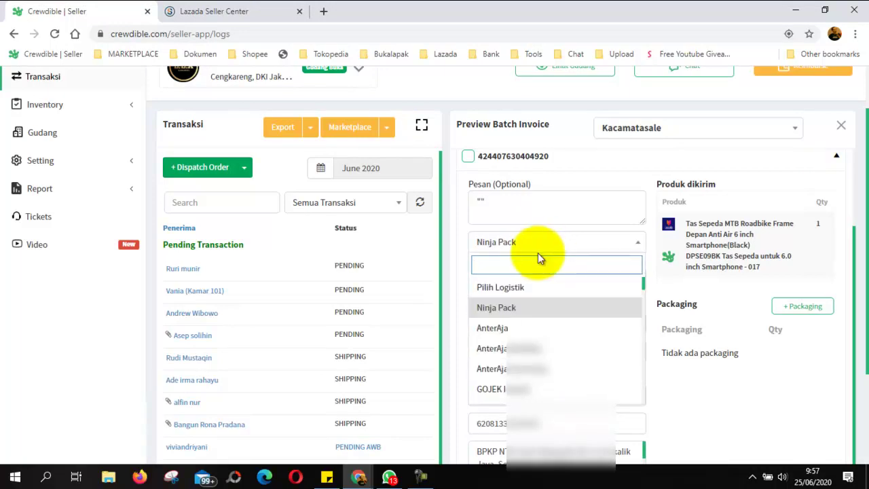
{"action": "type", "text": "mdop"}
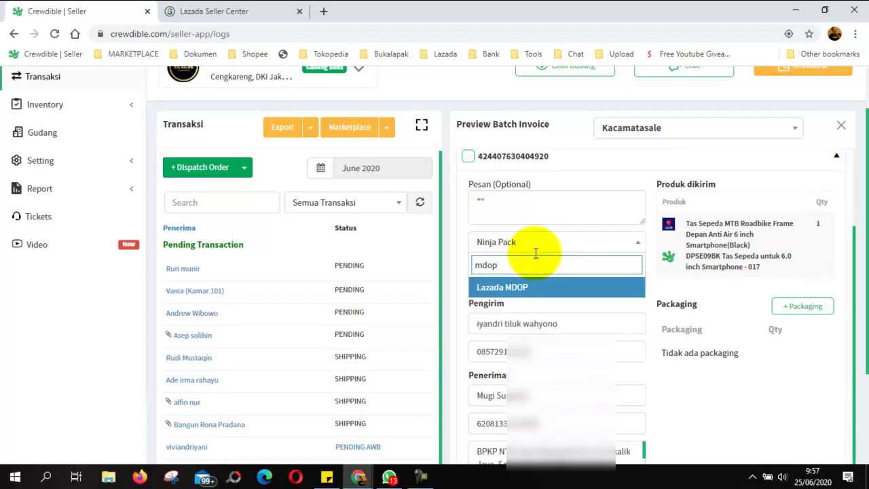
{"action": "key", "text": "ctrl+a"}
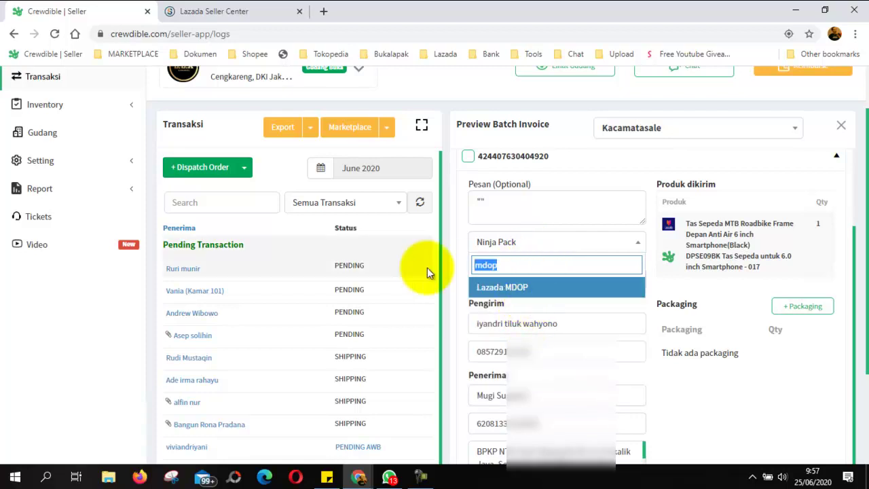
{"action": "type", "text": "ni"}
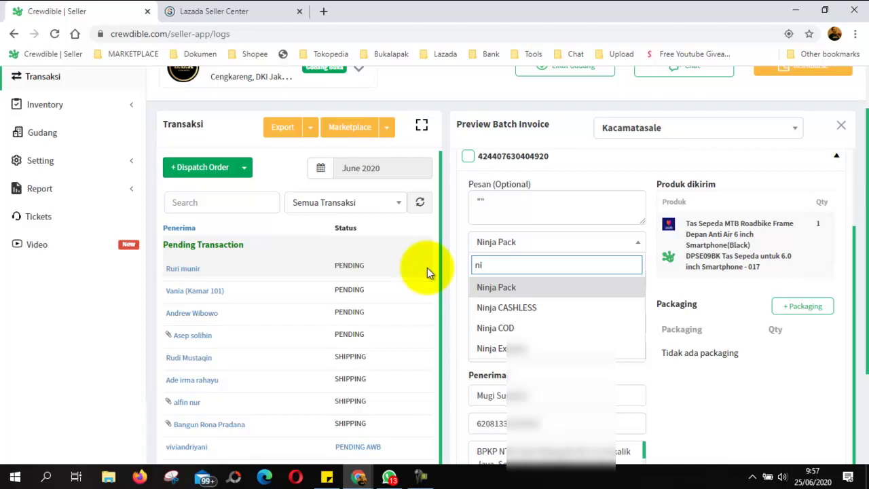
{"action": "left_click", "coordinate": [510, 290]}
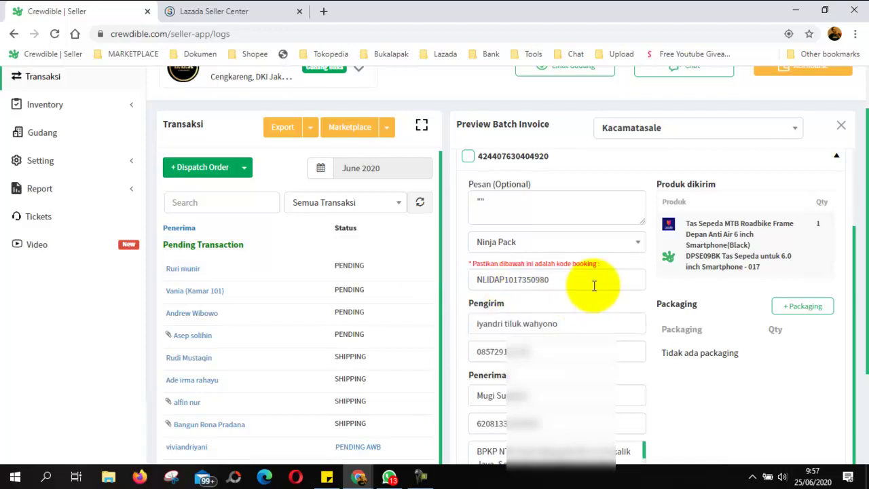
Step: Add one Lakban Bening (100cm) and one Kardus 24L Recycled (39 x 26 x 24.5) as the order's packaging
{"action": "left_click", "coordinate": [802, 306]}
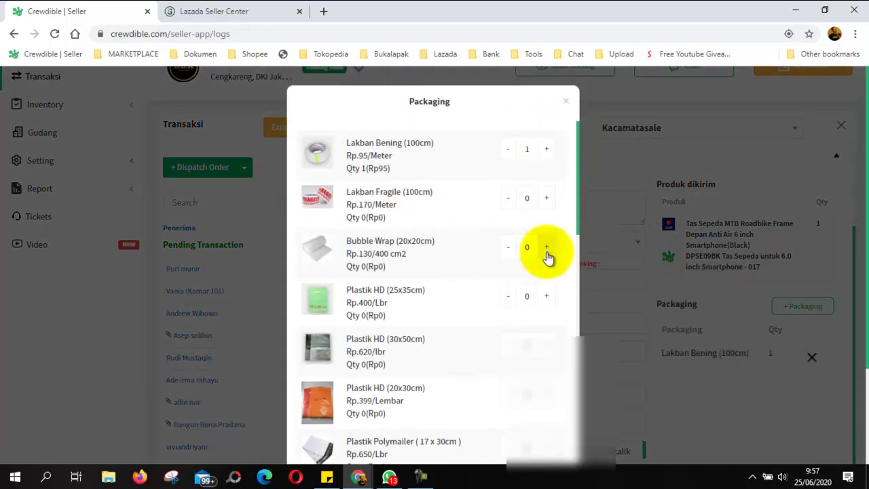
{"action": "scroll", "coordinate": [548, 256], "scroll_direction": "down", "scroll_amount": 10}
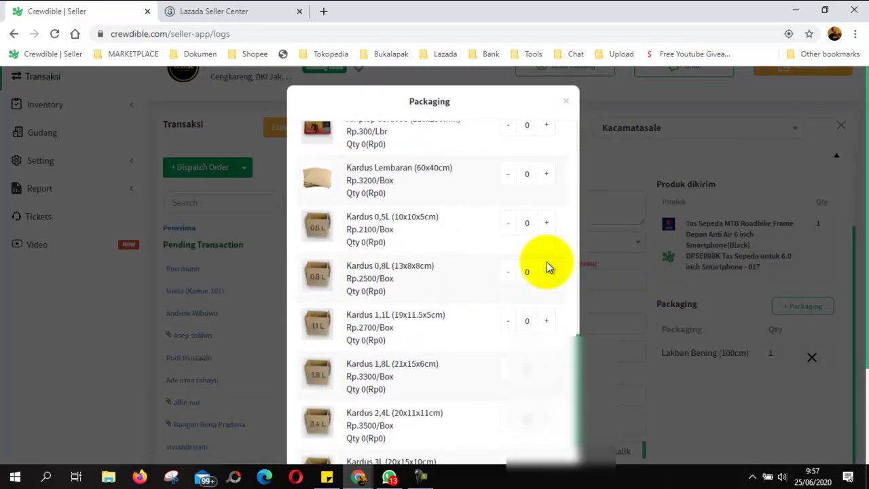
{"action": "scroll", "coordinate": [548, 269], "scroll_direction": "down", "scroll_amount": 4}
{"action": "left_click", "coordinate": [553, 315]}
{"action": "left_click", "coordinate": [566, 102]}
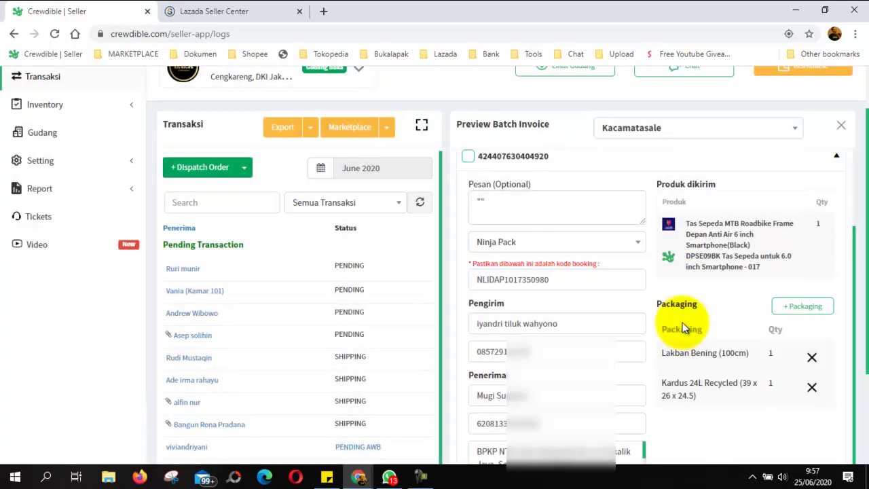
Step: Select the completed order in the batch invoice preview, submit it, and close the upload result
{"action": "scroll", "coordinate": [575, 294], "scroll_direction": "up", "scroll_amount": 2}
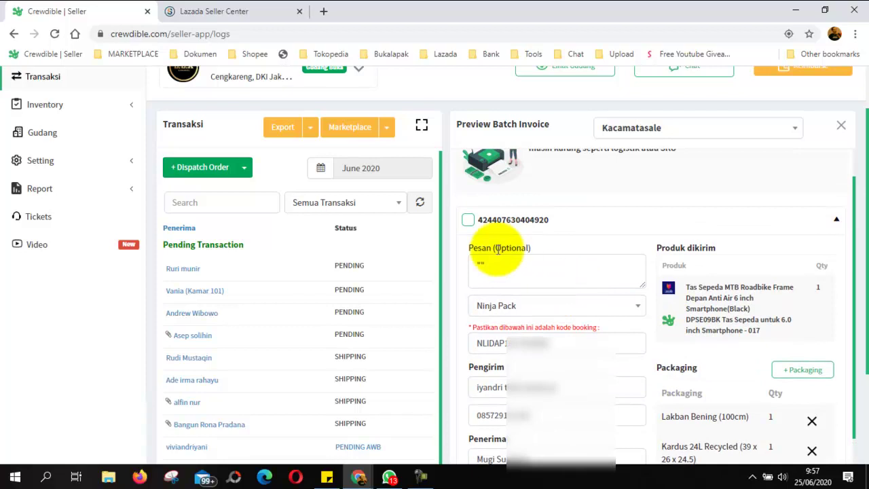
{"action": "left_click", "coordinate": [468, 219]}
{"action": "scroll", "coordinate": [580, 292], "scroll_direction": "up", "scroll_amount": 1}
{"action": "scroll", "coordinate": [580, 292], "scroll_direction": "down", "scroll_amount": 5}
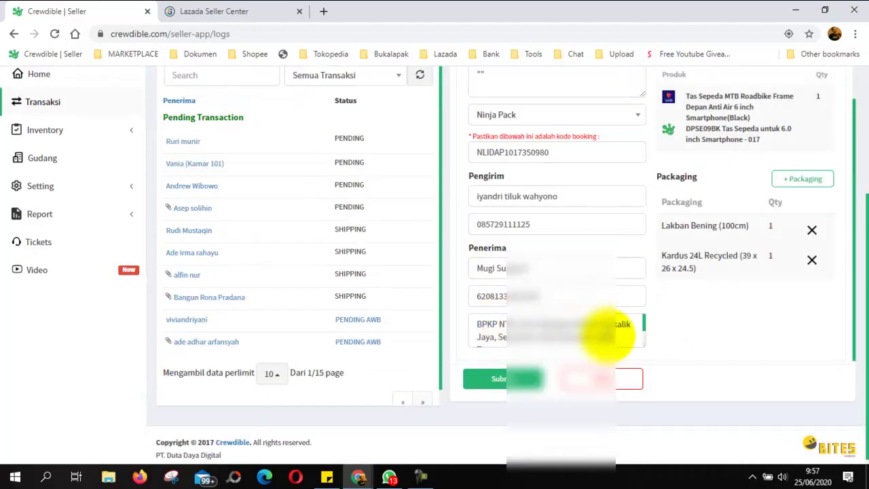
{"action": "scroll", "coordinate": [721, 310], "scroll_direction": "up", "scroll_amount": 2}
{"action": "scroll", "coordinate": [717, 360], "scroll_direction": "down", "scroll_amount": 1}
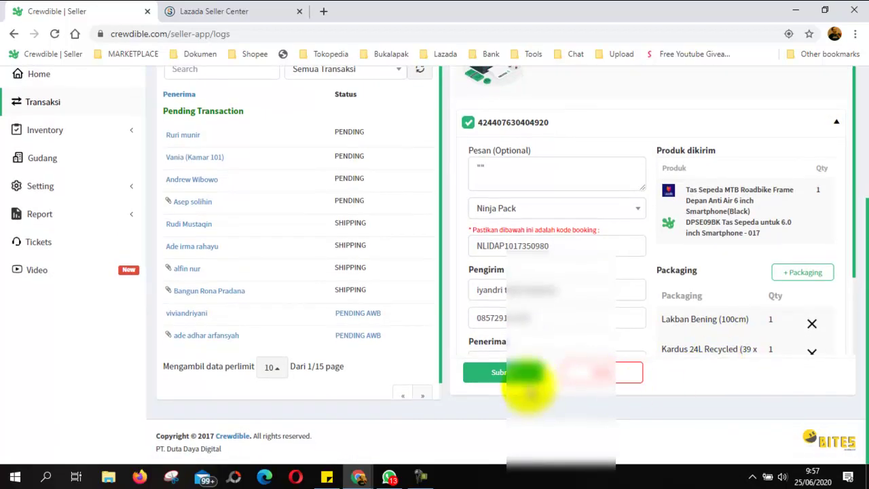
{"action": "left_click", "coordinate": [504, 374]}
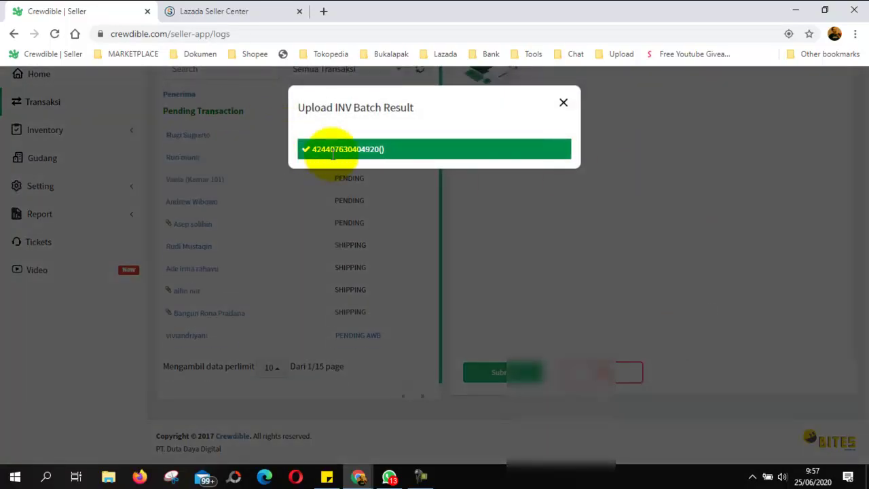
{"action": "left_click", "coordinate": [564, 104]}
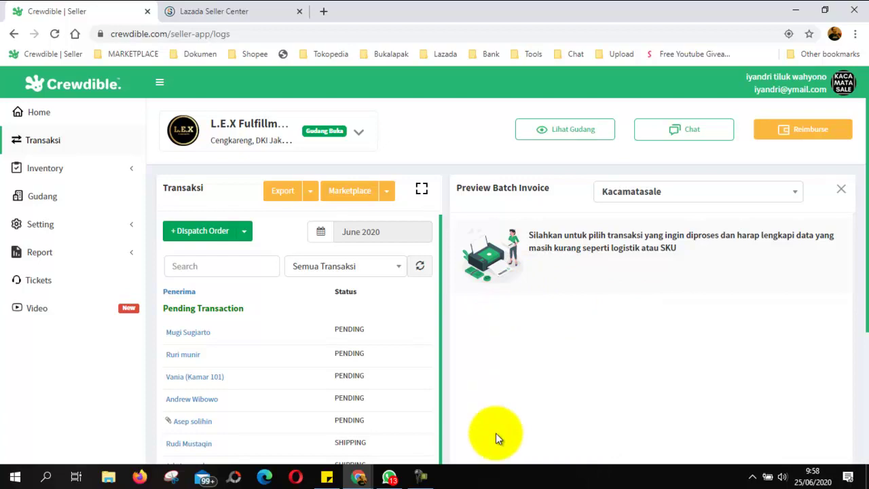
Step: Switch to Lazada Seller Center, leave the shipping label view, and list all pending (Tertunda) orders
{"action": "mouse_move", "coordinate": [420, 479]}
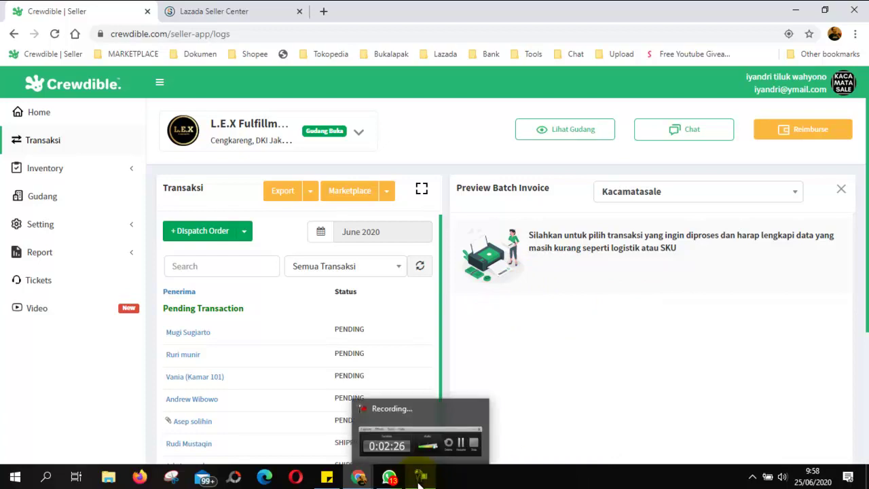
{"action": "left_click", "coordinate": [194, 10]}
{"action": "key", "text": "Escape"}
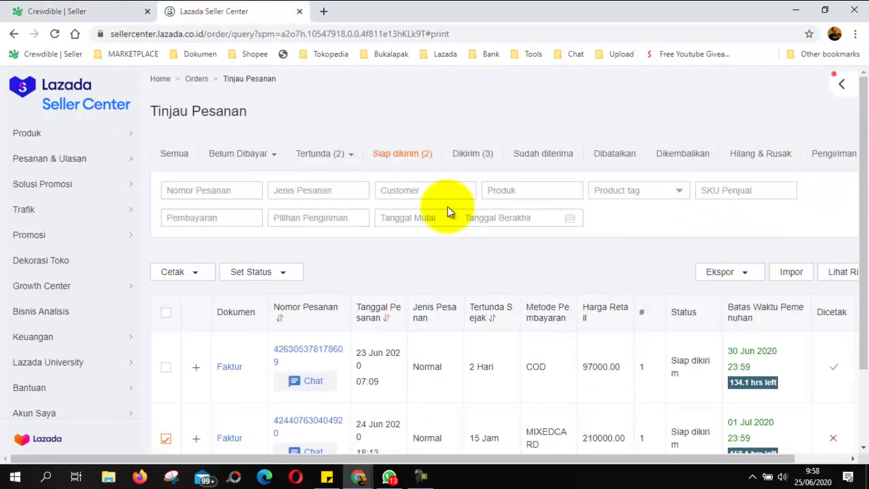
{"action": "scroll", "coordinate": [380, 346], "scroll_direction": "down", "scroll_amount": 2}
{"action": "scroll", "coordinate": [382, 348], "scroll_direction": "up", "scroll_amount": 2}
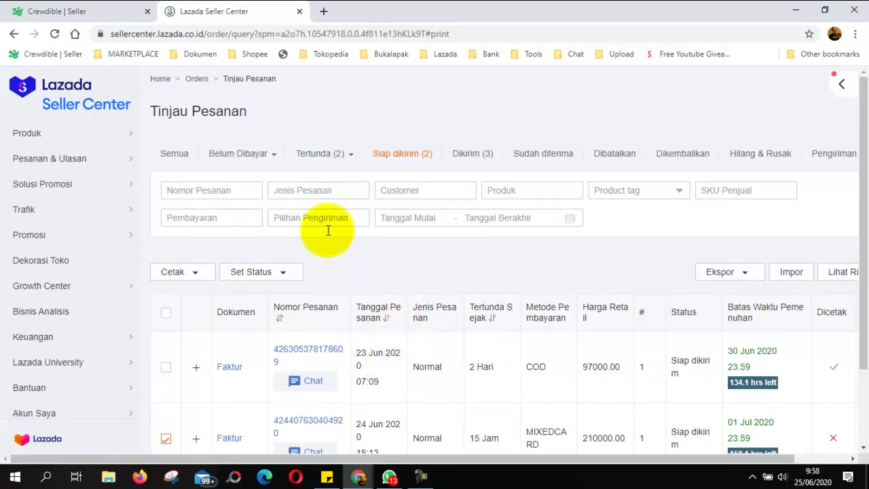
{"action": "mouse_move", "coordinate": [339, 160]}
{"action": "left_click", "coordinate": [326, 175]}
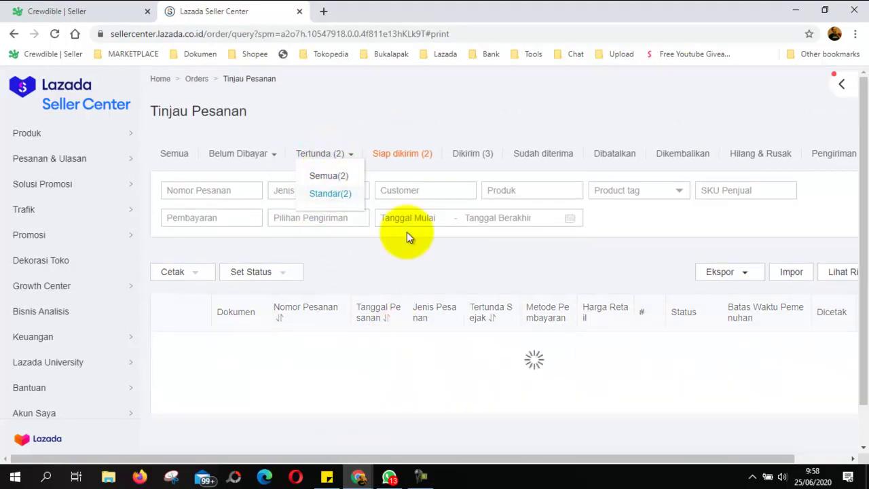
Step: Select both pending (Tertunda) orders and start changing their status to bring up the invoice ID entry
{"action": "scroll", "coordinate": [292, 319], "scroll_direction": "down", "scroll_amount": 1}
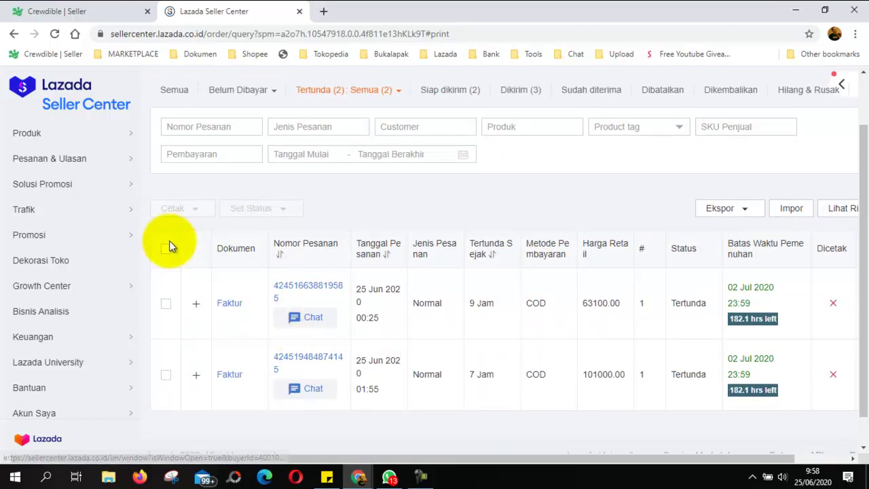
{"action": "left_click", "coordinate": [166, 250]}
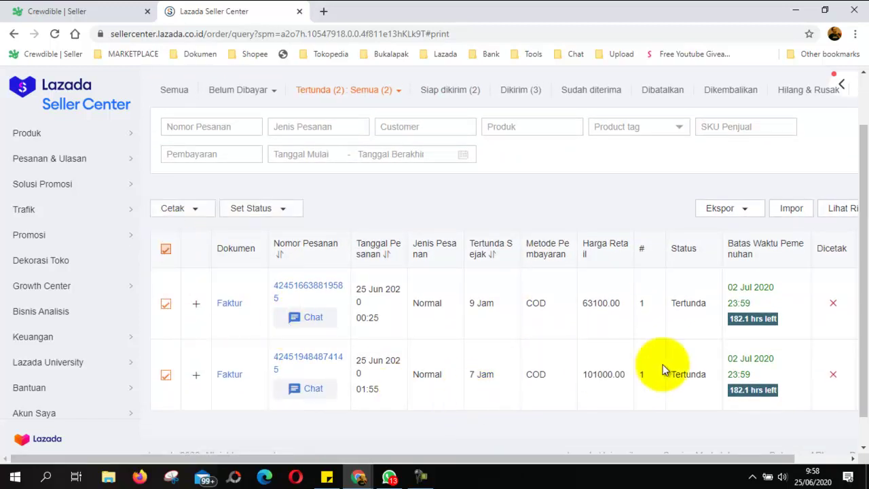
{"action": "left_click", "coordinate": [175, 210]}
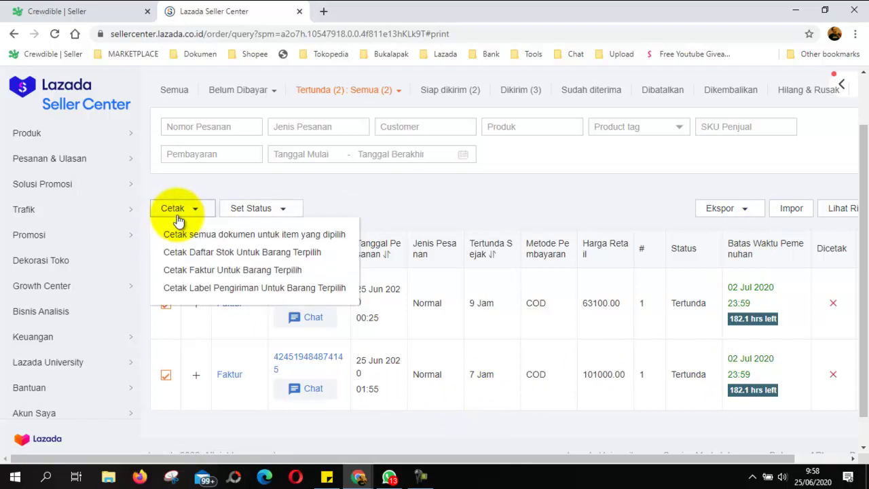
{"action": "left_click", "coordinate": [245, 208]}
{"action": "left_click", "coordinate": [254, 235]}
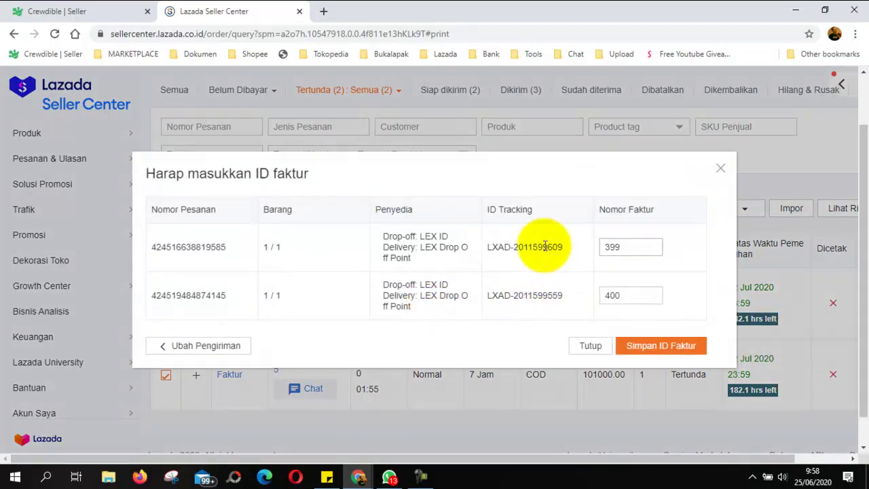
Step: Enter the first order's tracking ID as the invoice number for both orders, save the invoice IDs, and mark the orders ready to ship
{"action": "left_click", "coordinate": [645, 249]}
{"action": "key", "text": "ctrl+v"}
{"action": "left_click", "coordinate": [628, 293]}
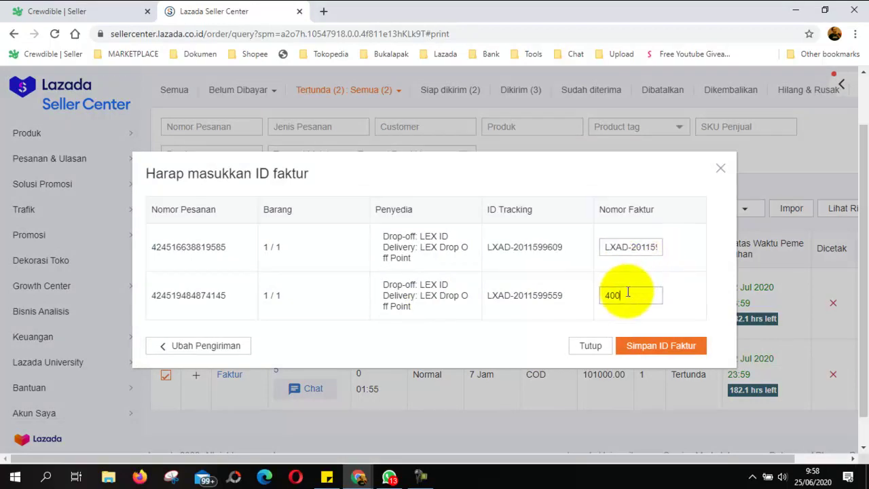
{"action": "key", "text": "ctrl+v"}
{"action": "left_click", "coordinate": [659, 349]}
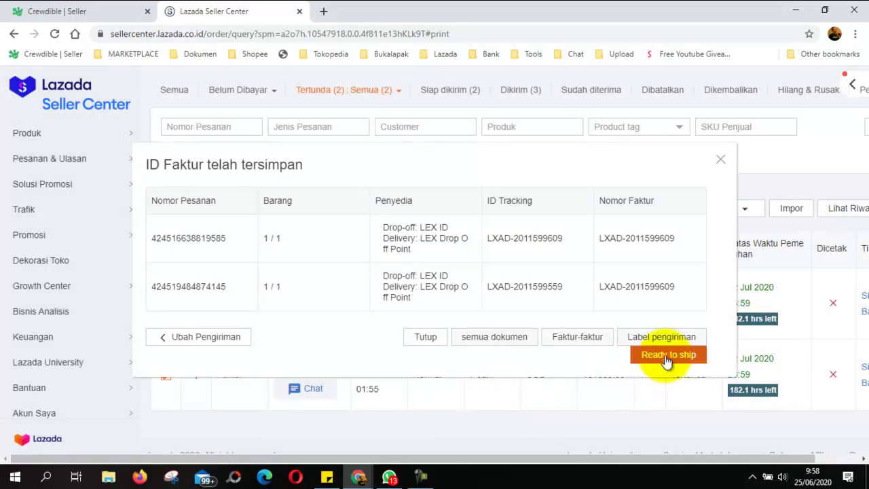
{"action": "left_click", "coordinate": [657, 355]}
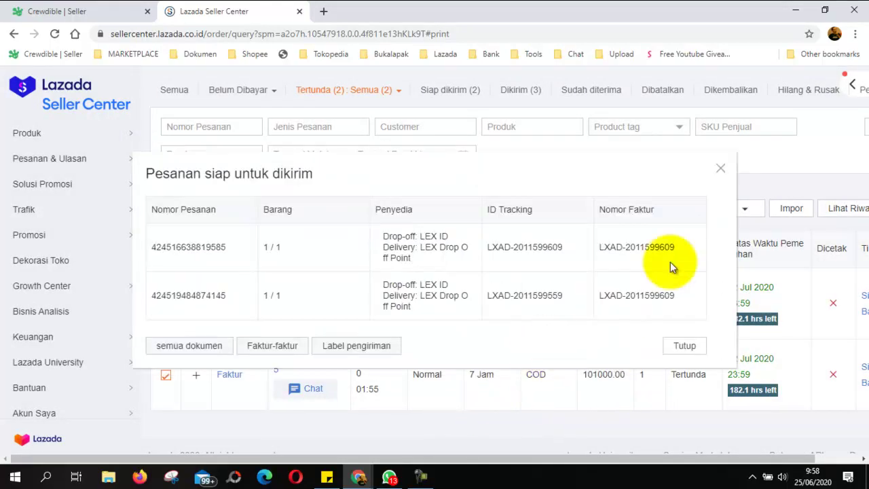
{"action": "left_click", "coordinate": [685, 345]}
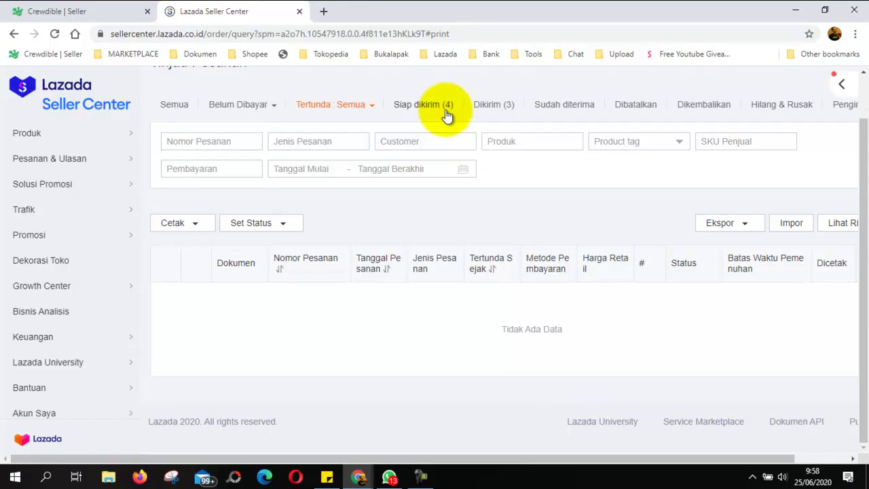
Step: In the Siap dikirim list, select the 101000.00 order and generate its shipping label (Cetak Label Pengiriman Untuk Barang Terpilih)
{"action": "left_click", "coordinate": [414, 109]}
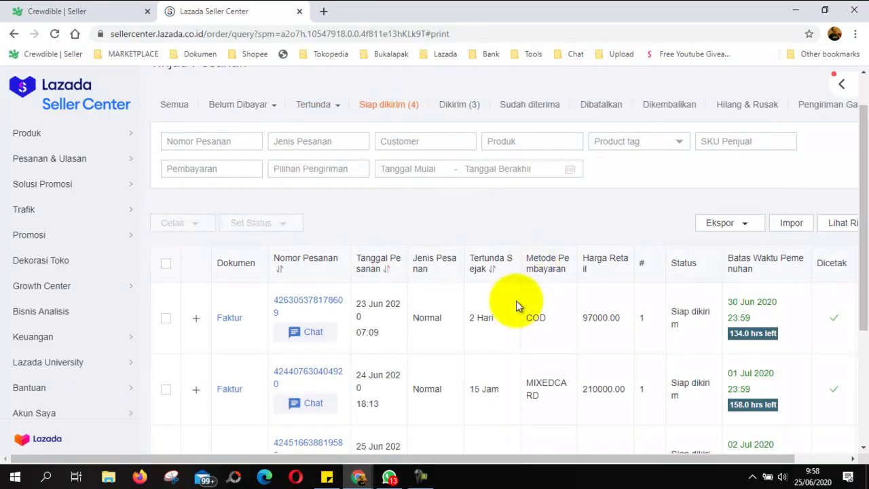
{"action": "scroll", "coordinate": [515, 305], "scroll_direction": "down", "scroll_amount": 3}
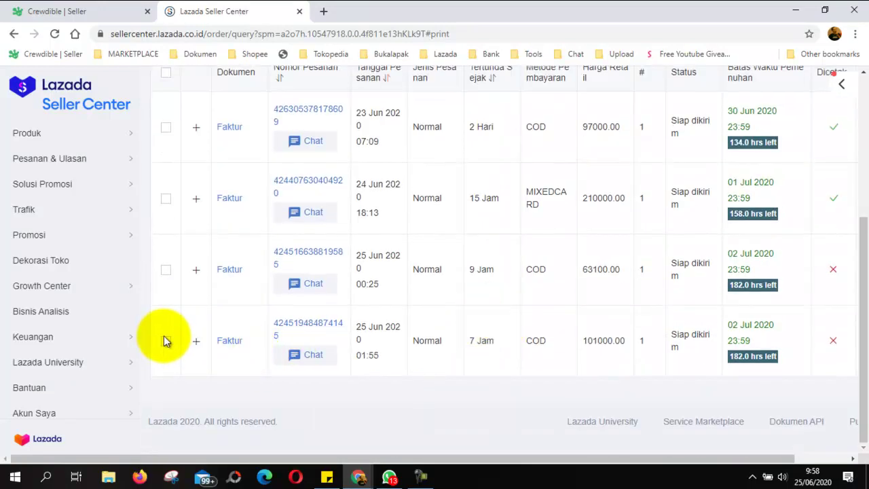
{"action": "left_click", "coordinate": [165, 341]}
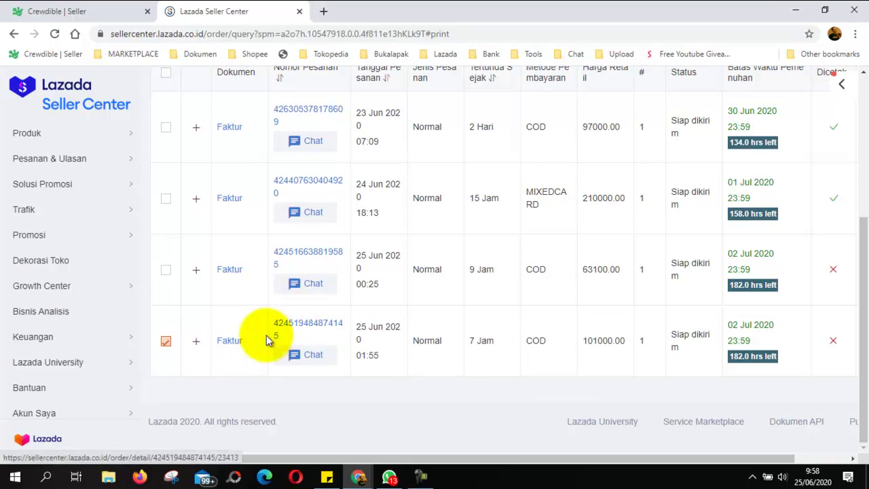
{"action": "scroll", "coordinate": [234, 343], "scroll_direction": "up", "scroll_amount": 4}
{"action": "left_click", "coordinate": [181, 269]}
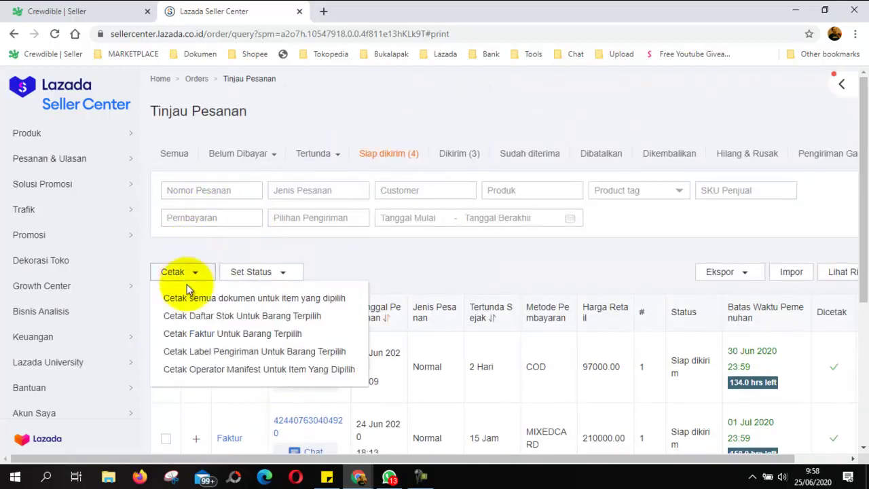
{"action": "left_click", "coordinate": [211, 352]}
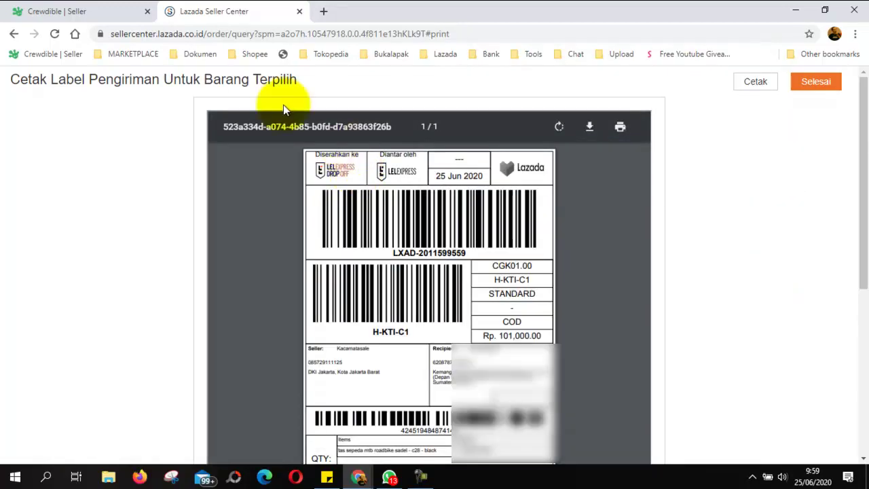
Step: Check the batch invoice preview in Crewdible, and return to Lazada Seller Center to examine the shipping label
{"action": "left_click", "coordinate": [87, 7]}
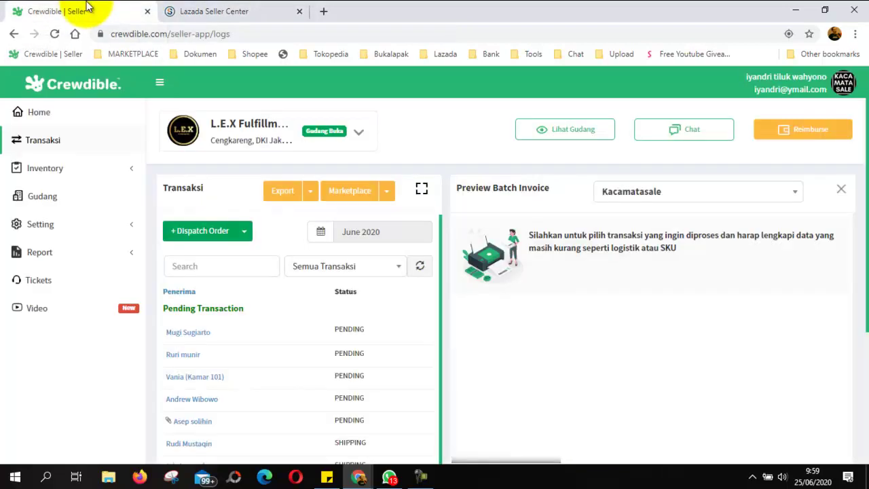
{"action": "left_click", "coordinate": [213, 10]}
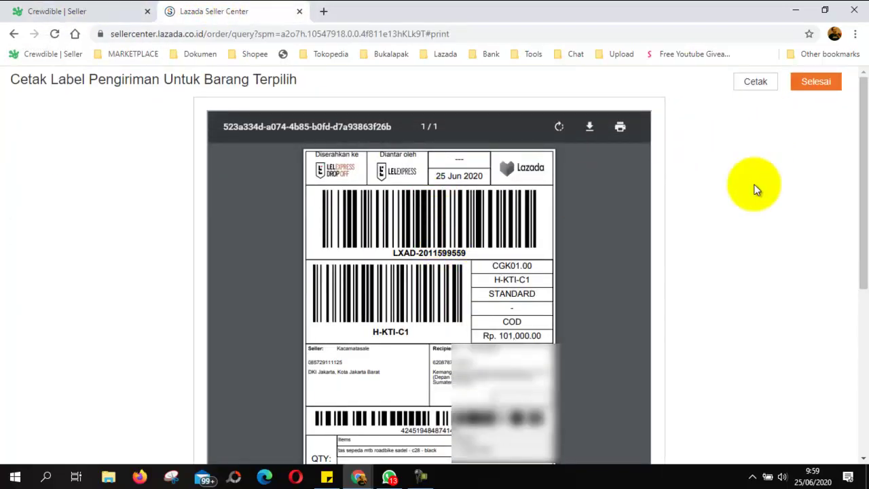
{"action": "scroll", "coordinate": [742, 280], "scroll_direction": "down", "scroll_amount": 3}
Step: Switch to Crewdible and expand the details of both new Lazada orders in the batch invoice preview
{"action": "key", "text": "ctrl+Tab"}
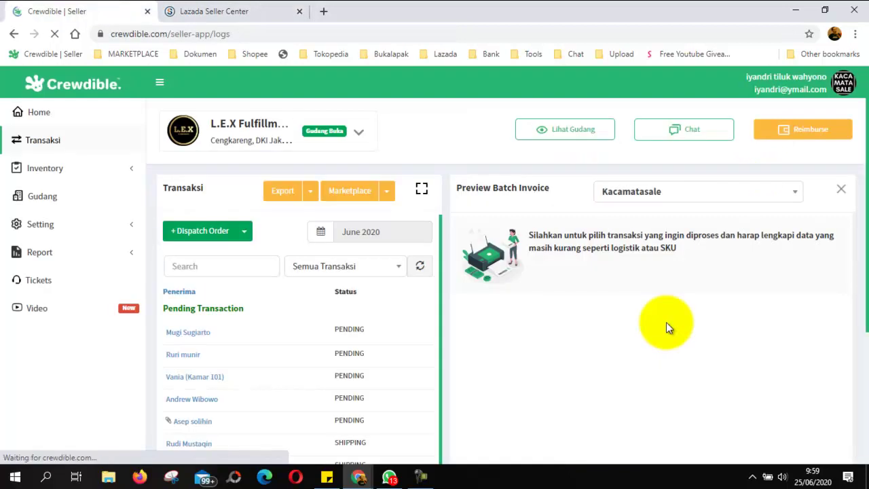
{"action": "left_click", "coordinate": [834, 353]}
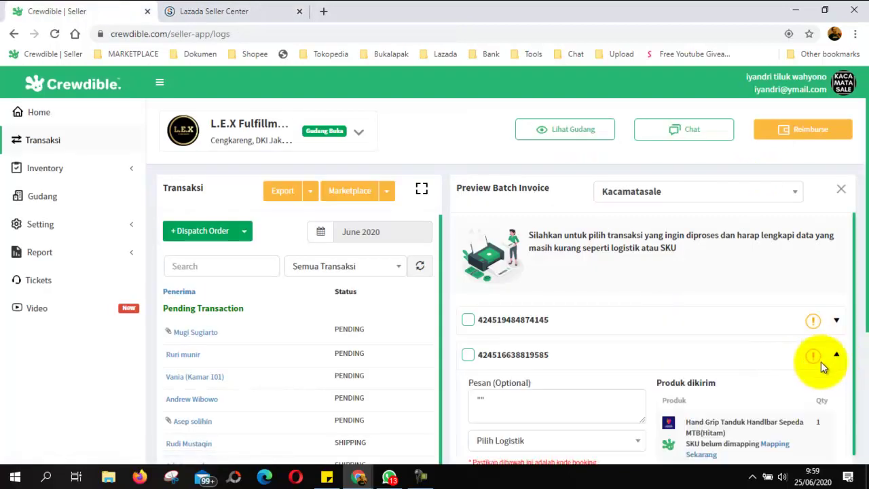
{"action": "scroll", "coordinate": [820, 363], "scroll_direction": "down", "scroll_amount": 2}
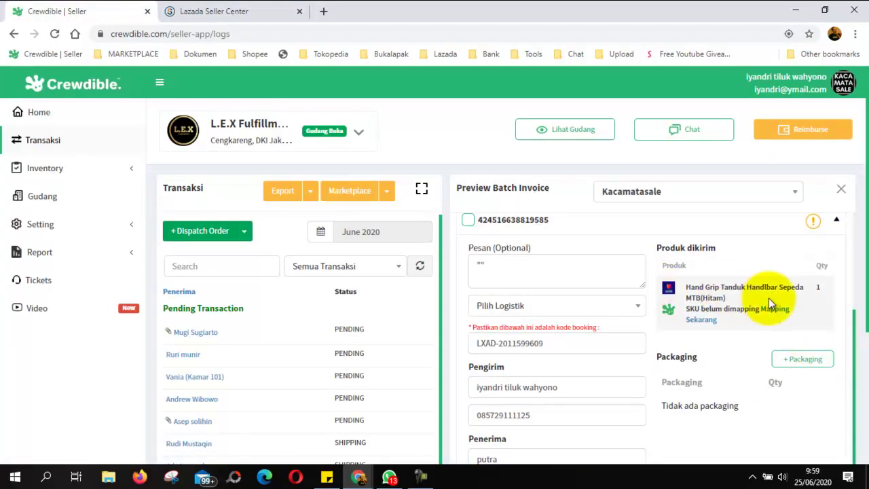
{"action": "scroll", "coordinate": [769, 302], "scroll_direction": "up", "scroll_amount": 2}
{"action": "left_click", "coordinate": [834, 311]}
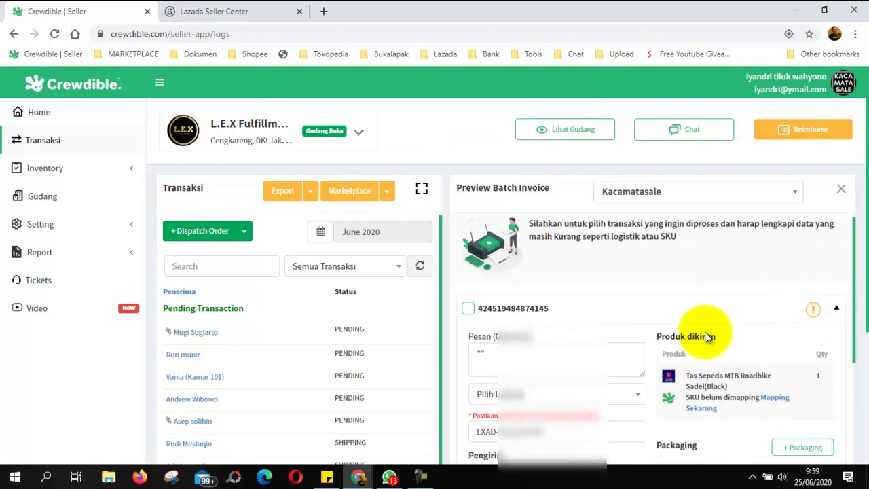
Step: Set the logistics of the Tas Sepeda MTB Roadbike Sadel(Black) order to Lazada MDOP
{"action": "scroll", "coordinate": [763, 352], "scroll_direction": "down", "scroll_amount": 2}
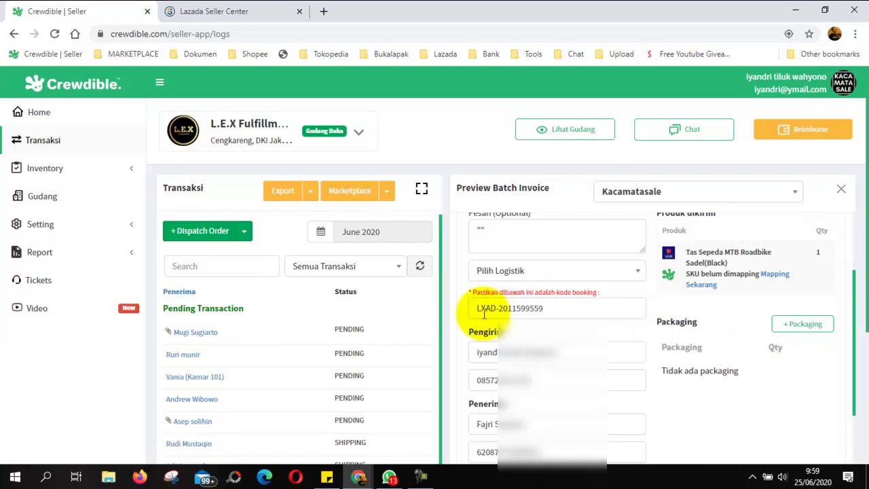
{"action": "left_click", "coordinate": [518, 275]}
{"action": "type", "text": "mdo"}
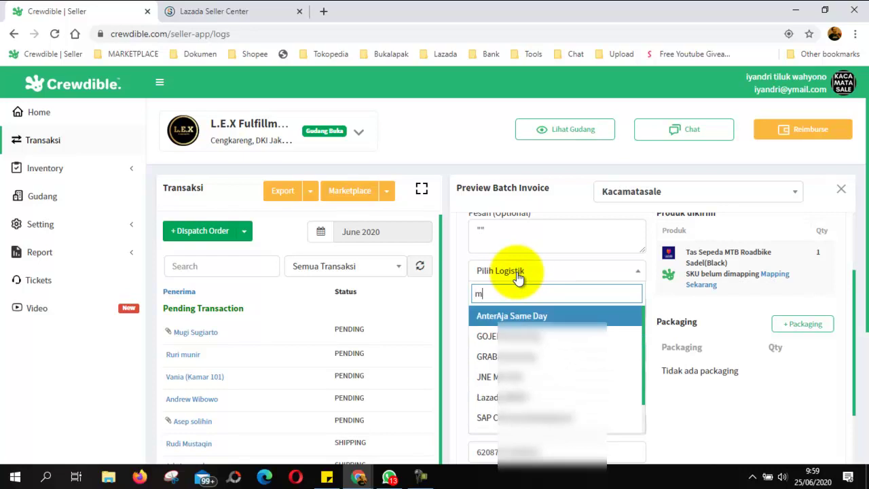
{"action": "left_click", "coordinate": [522, 316]}
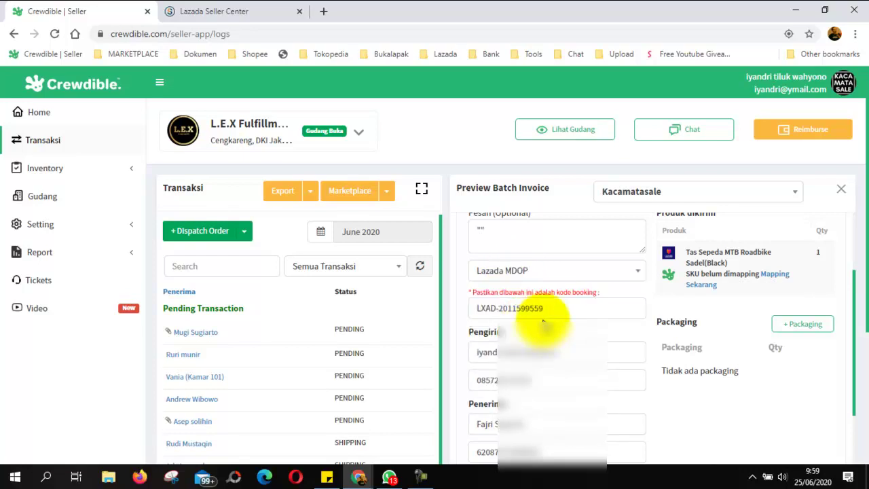
Step: Set the logistics of the Hand Grip Tanduk Handlbar Sepeda MTB(Hitam) order to Lazada MDOP and open the SKU mapping list for its product
{"action": "scroll", "coordinate": [575, 360], "scroll_direction": "down", "scroll_amount": 3}
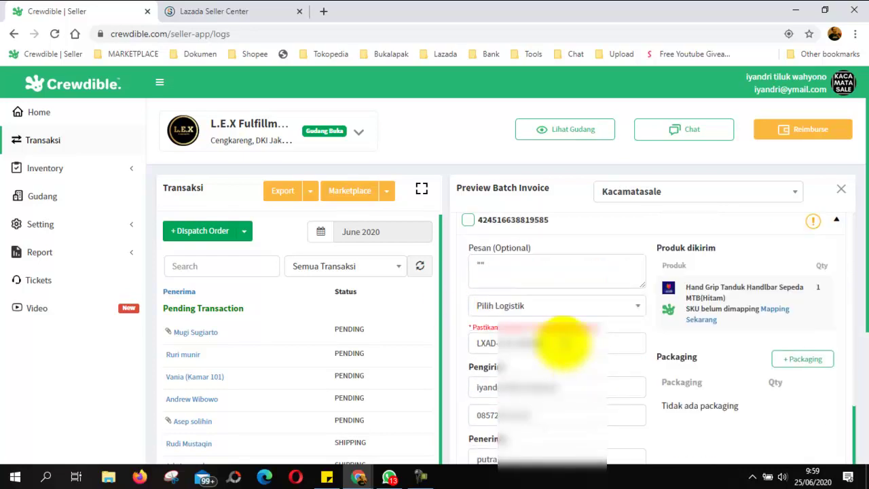
{"action": "left_click", "coordinate": [515, 305]}
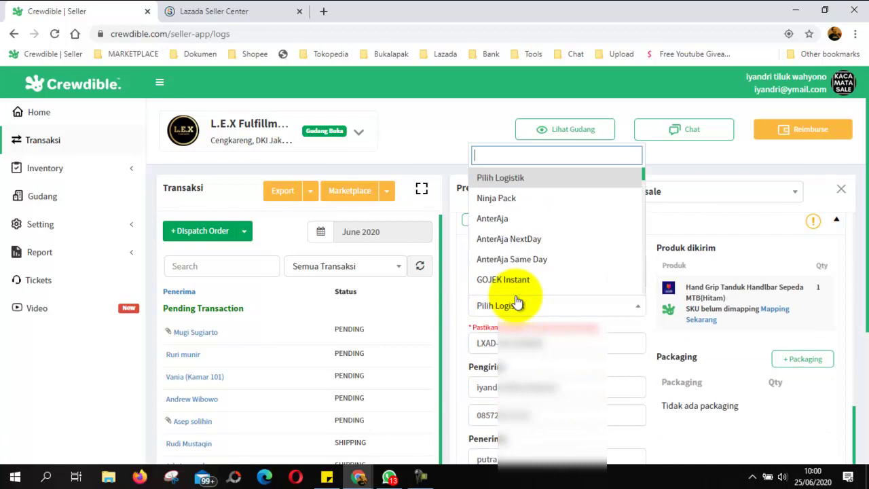
{"action": "type", "text": "mdop"}
{"action": "left_click", "coordinate": [552, 285]}
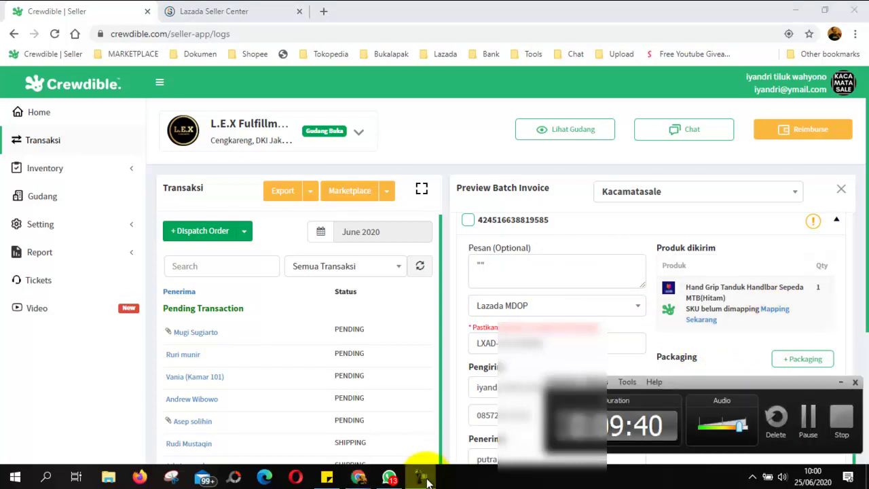
{"action": "left_click", "coordinate": [775, 310]}
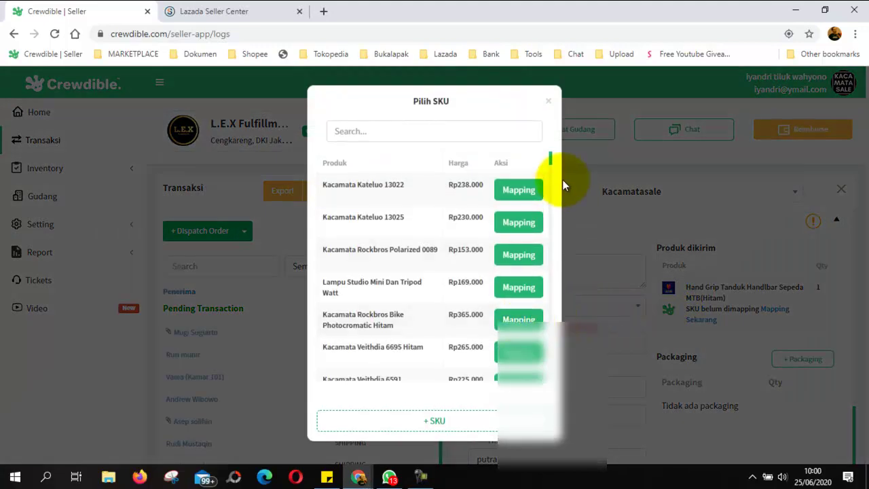
{"action": "left_click", "coordinate": [549, 159]}
Step: Add one Lakban Bening (100cm) and one Kardus 0,5L (10x10x5cm) as packaging for the Tas Sepeda order
{"action": "left_click", "coordinate": [799, 261]}
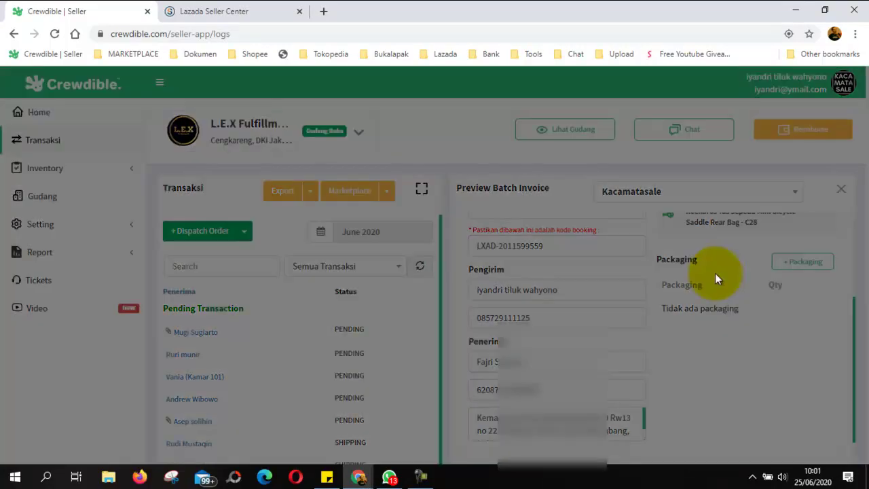
{"action": "left_click", "coordinate": [545, 149]}
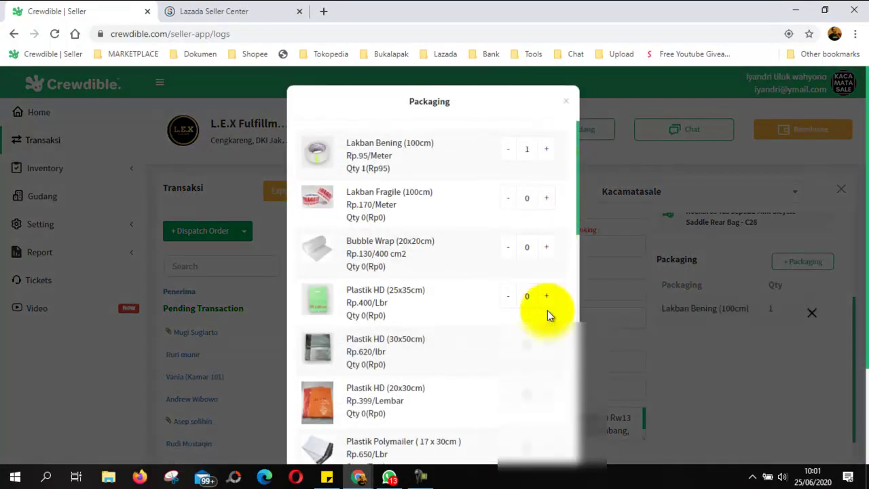
{"action": "scroll", "coordinate": [547, 310], "scroll_direction": "down", "scroll_amount": 2}
{"action": "scroll", "coordinate": [548, 322], "scroll_direction": "down", "scroll_amount": 5}
{"action": "scroll", "coordinate": [553, 339], "scroll_direction": "down", "scroll_amount": 4}
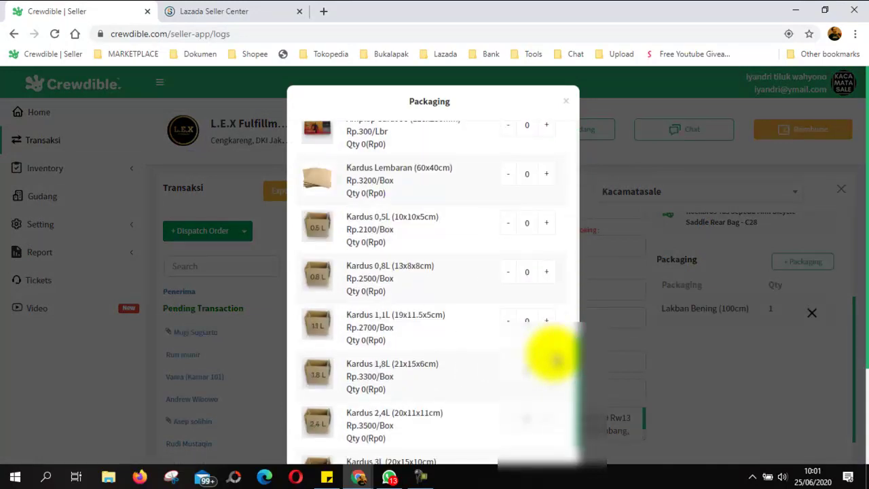
{"action": "left_click", "coordinate": [547, 222]}
{"action": "left_click", "coordinate": [566, 101]}
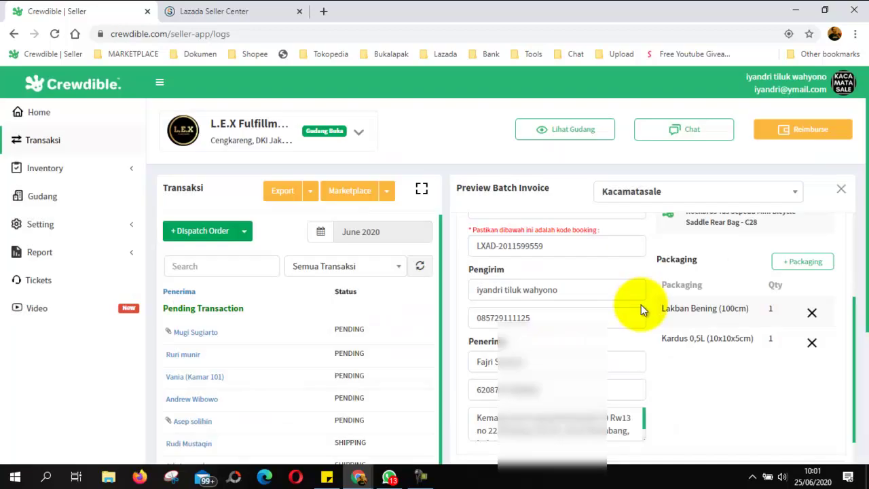
Step: Select the Hand Grip Tanduk Handlbar Sepeda MTB(Hitam) order and add one Kardus 24L Recycled (39 x 26 x 24.5) and one Lakban Bening (100cm) as packaging
{"action": "scroll", "coordinate": [669, 351], "scroll_direction": "down", "scroll_amount": 4}
{"action": "scroll", "coordinate": [491, 300], "scroll_direction": "up", "scroll_amount": 2}
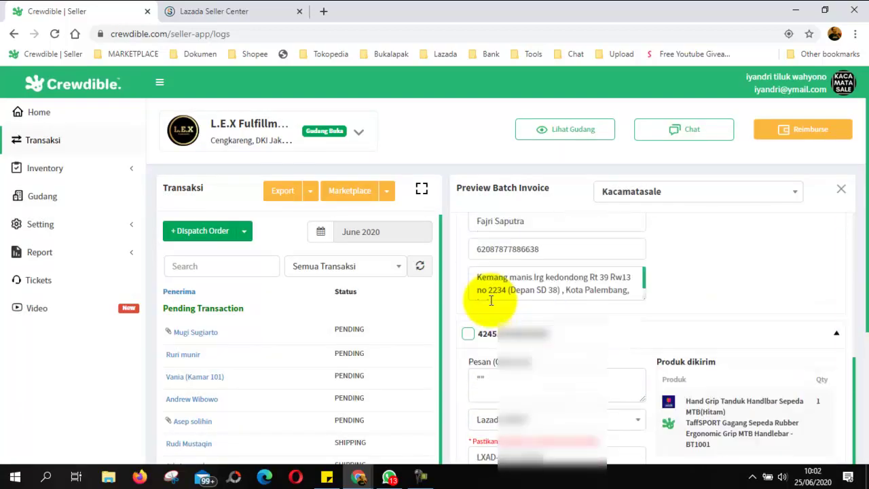
{"action": "left_click", "coordinate": [467, 333]}
{"action": "scroll", "coordinate": [604, 369], "scroll_direction": "down", "scroll_amount": 3}
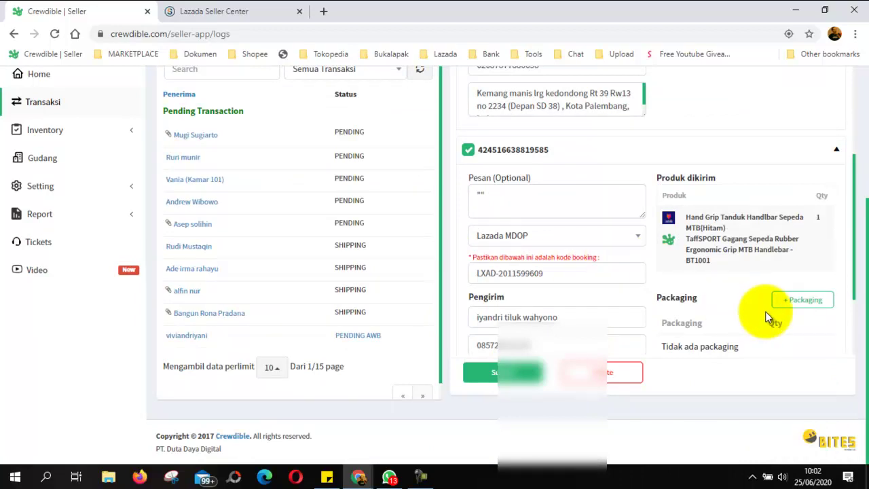
{"action": "left_click", "coordinate": [785, 301]}
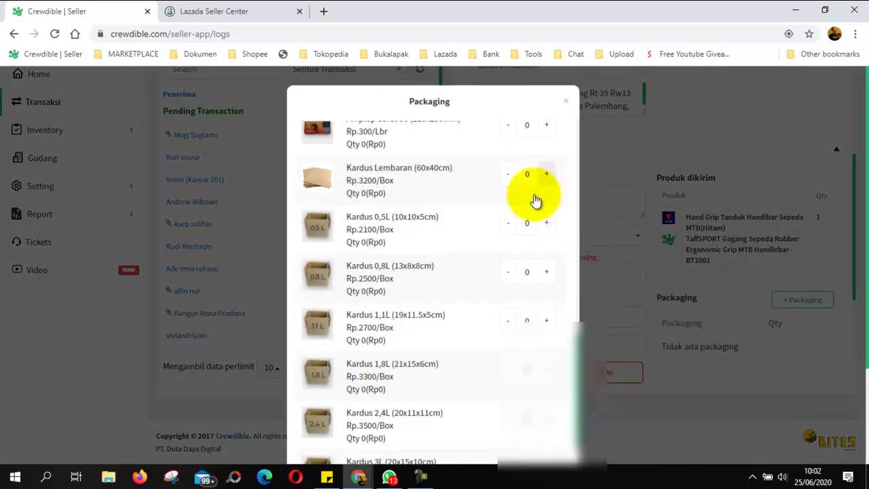
{"action": "scroll", "coordinate": [549, 407], "scroll_direction": "down", "scroll_amount": 3}
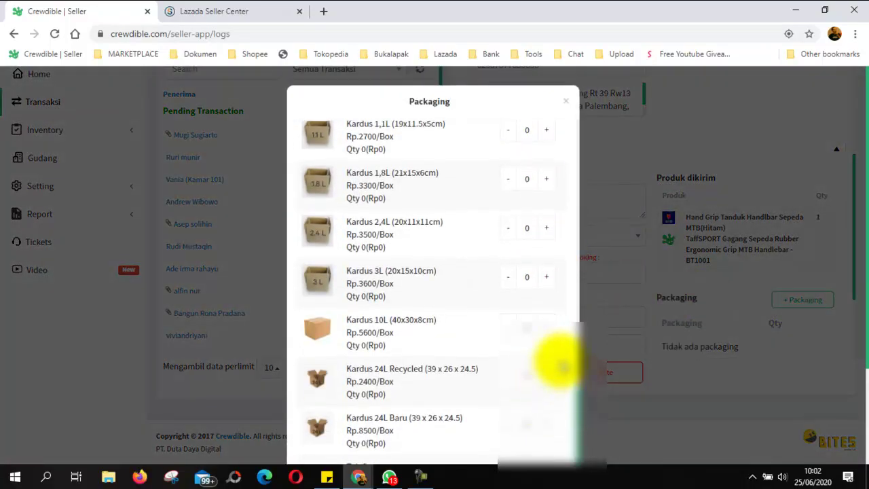
{"action": "left_click", "coordinate": [546, 373]}
{"action": "scroll", "coordinate": [551, 224], "scroll_direction": "up", "scroll_amount": 3}
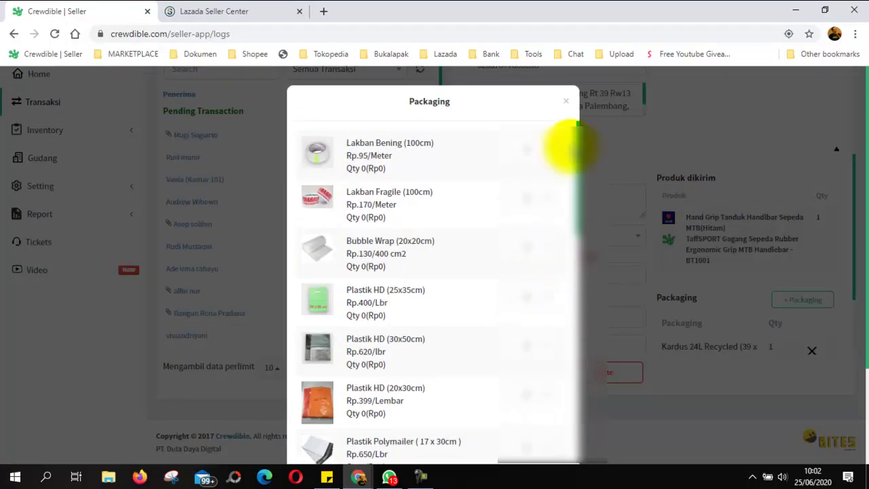
{"action": "left_click", "coordinate": [556, 145]}
{"action": "left_click", "coordinate": [564, 106]}
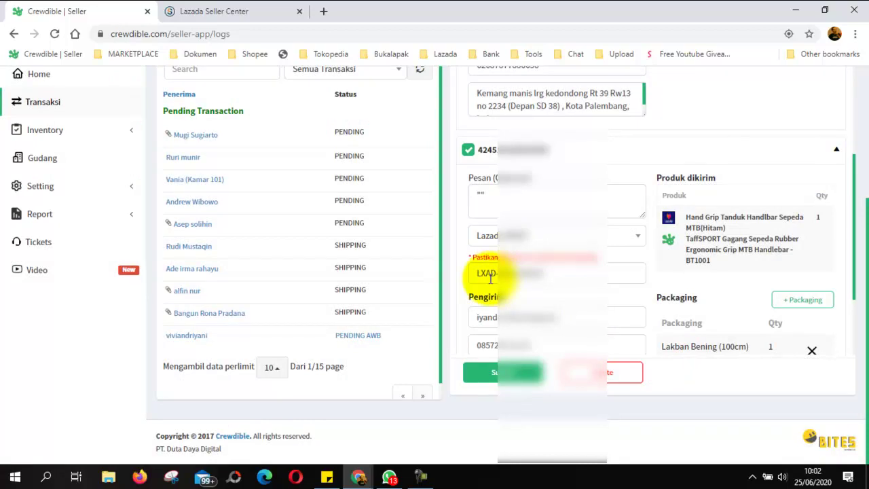
Step: Review both selected Lazada orders, submit the batch invoice and close the upload result
{"action": "scroll", "coordinate": [490, 279], "scroll_direction": "down", "scroll_amount": 5}
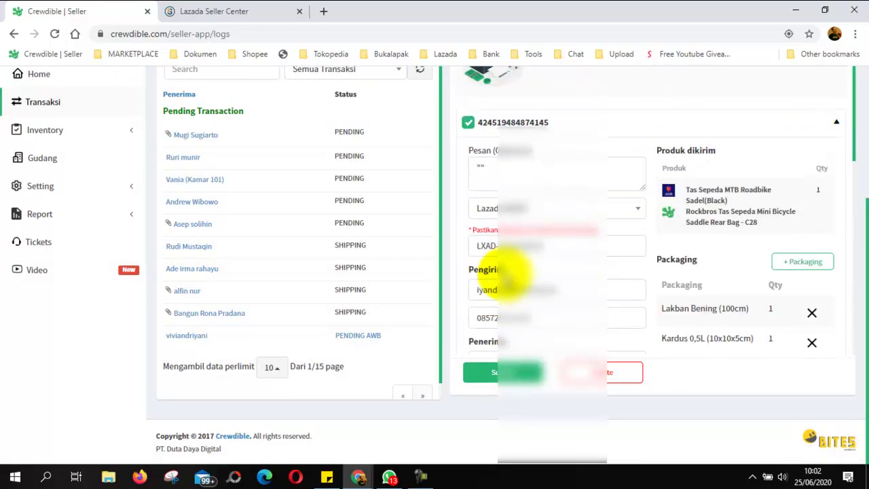
{"action": "scroll", "coordinate": [509, 274], "scroll_direction": "down", "scroll_amount": 3}
{"action": "scroll", "coordinate": [519, 275], "scroll_direction": "down", "scroll_amount": 5}
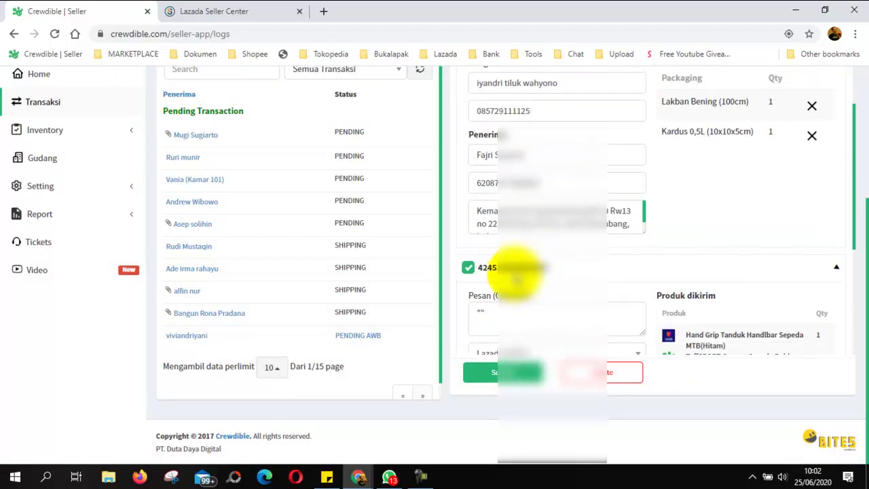
{"action": "left_click", "coordinate": [500, 373]}
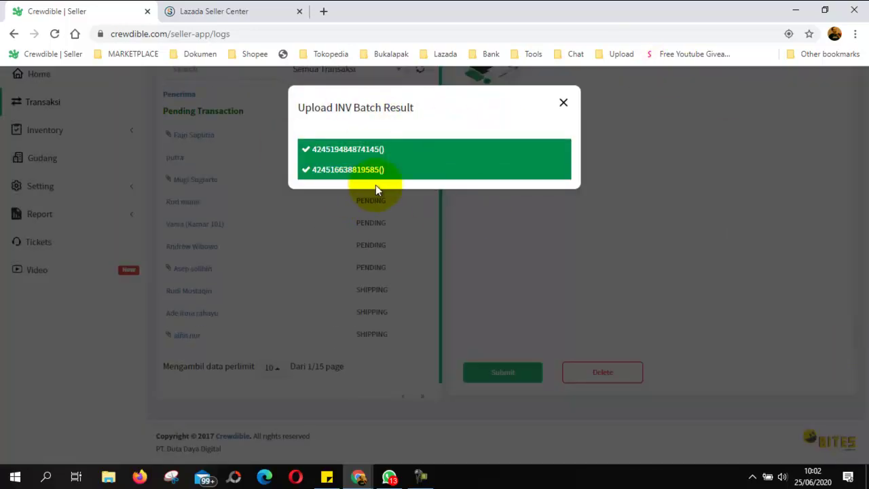
{"action": "left_click", "coordinate": [564, 102]}
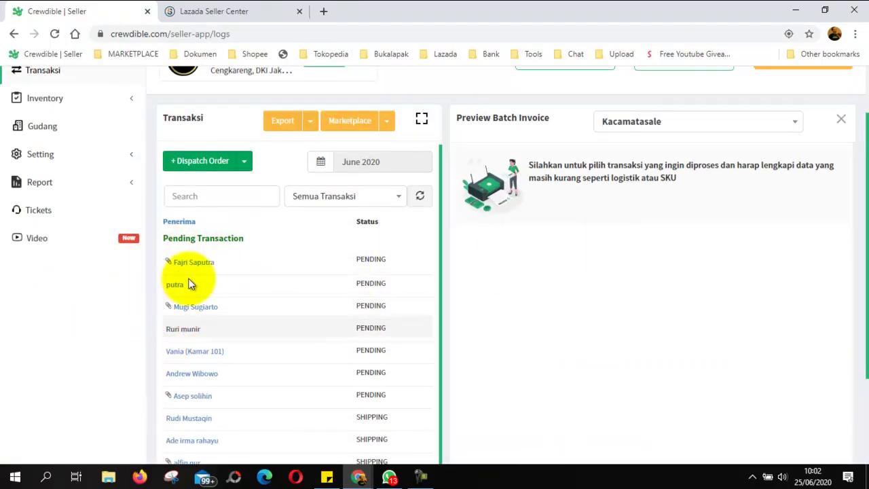
{"action": "left_click", "coordinate": [421, 476]}
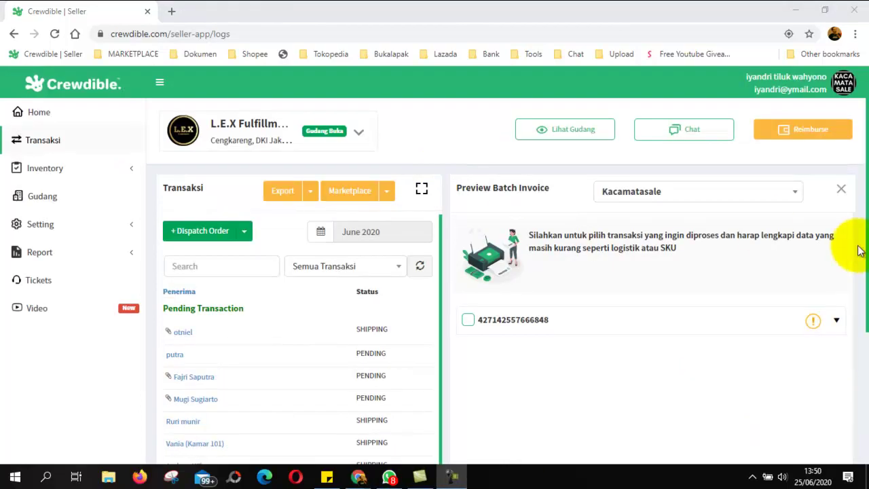
Step: Expand the new Hand Grip Tanduk order in the batch invoice preview and set its logistics to Ninja Pack
{"action": "left_click", "coordinate": [836, 319]}
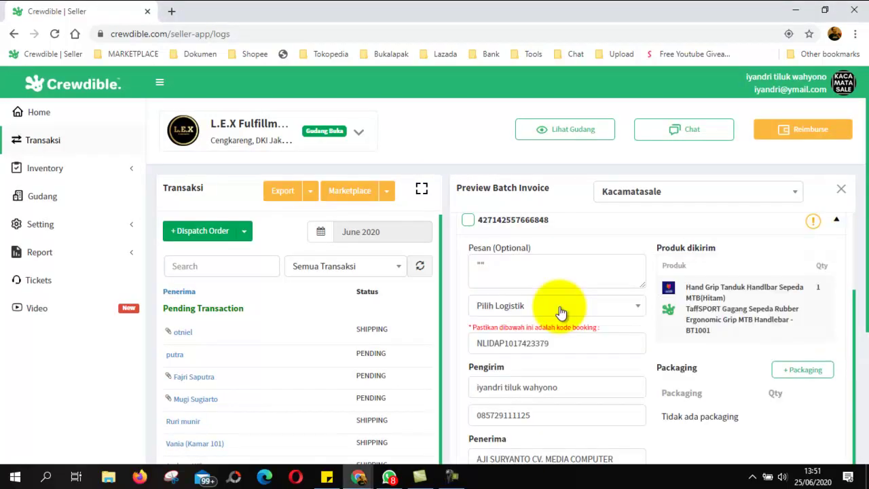
{"action": "left_click", "coordinate": [526, 307]}
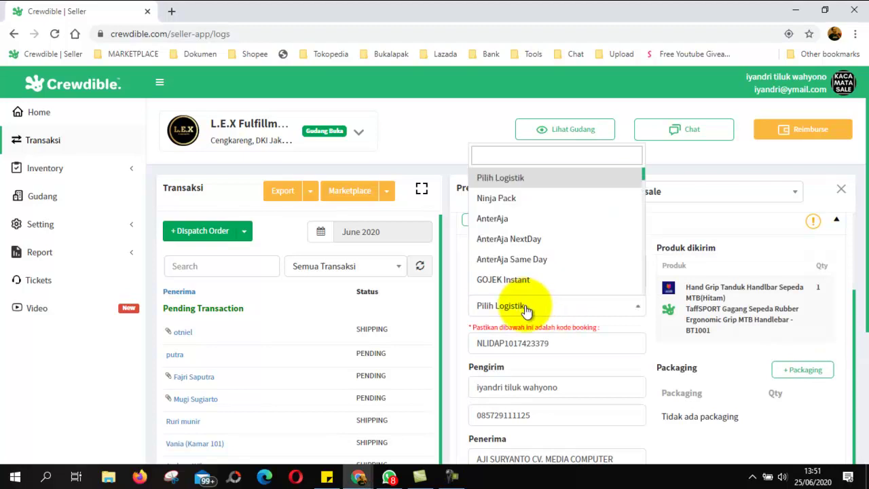
{"action": "left_click", "coordinate": [528, 204]}
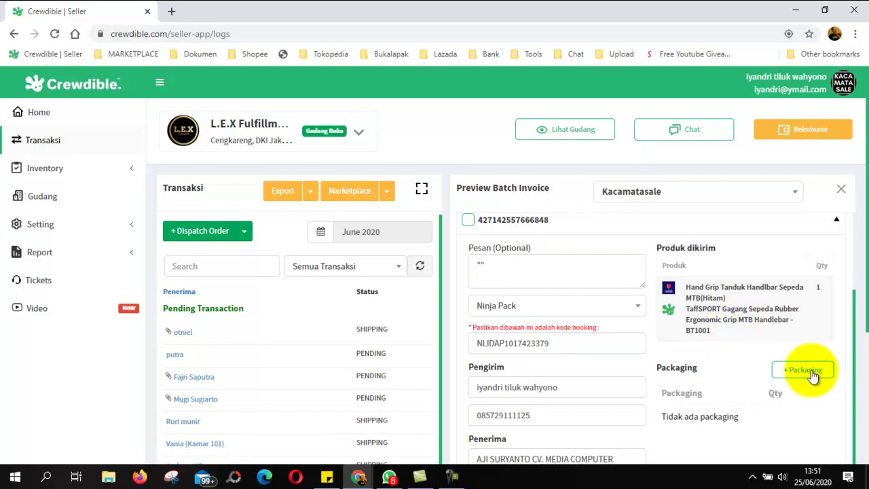
Step: Add one Lakban Bening (100cm) and one Kardus 0,8L (13x8x8cm) as packaging for the Ninja Pack order and submit the batch invoice
{"action": "left_click", "coordinate": [809, 371]}
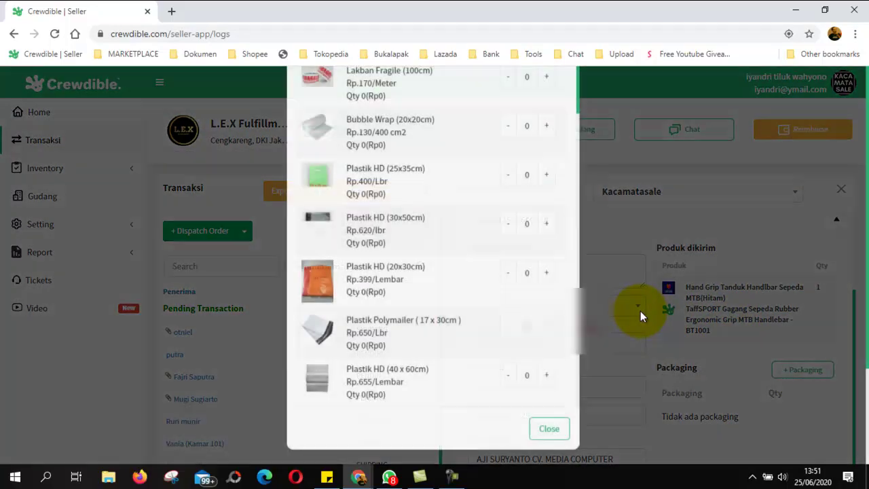
{"action": "scroll", "coordinate": [538, 232], "scroll_direction": "up", "scroll_amount": 2}
{"action": "left_click", "coordinate": [547, 148]}
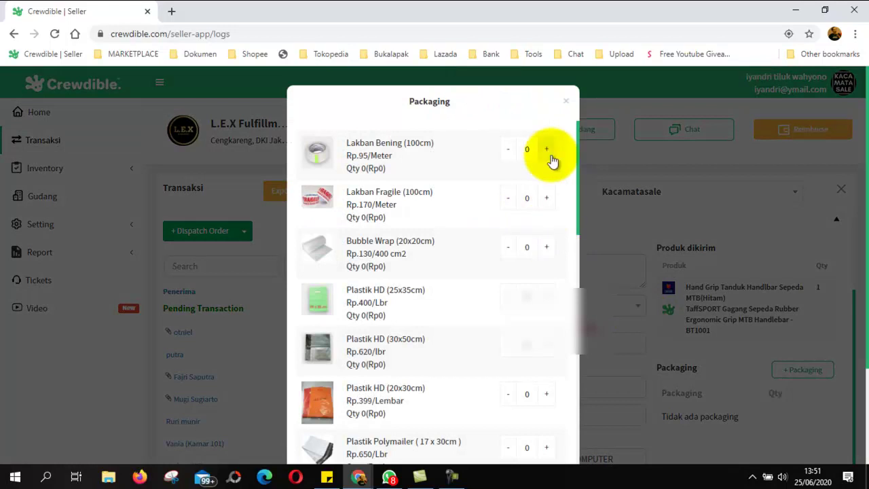
{"action": "scroll", "coordinate": [541, 319], "scroll_direction": "down", "scroll_amount": 5}
{"action": "scroll", "coordinate": [543, 327], "scroll_direction": "down", "scroll_amount": 10}
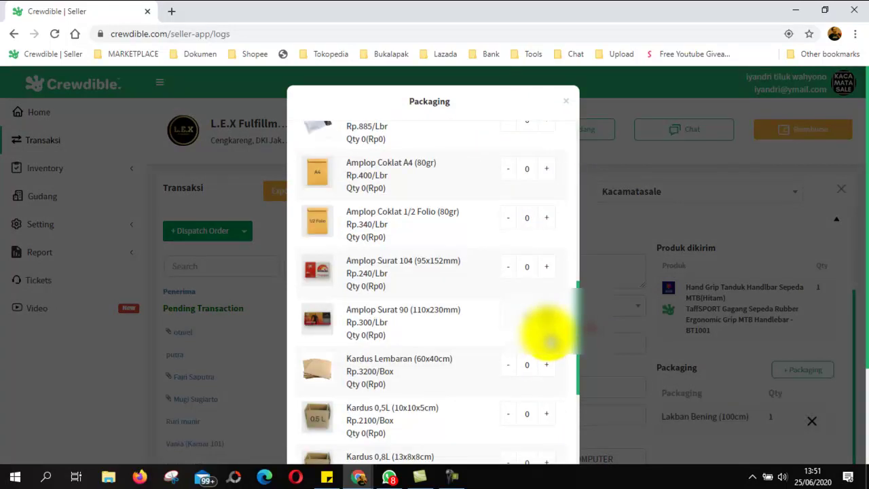
{"action": "scroll", "coordinate": [547, 380], "scroll_direction": "down", "scroll_amount": 2}
{"action": "scroll", "coordinate": [542, 315], "scroll_direction": "up", "scroll_amount": 5}
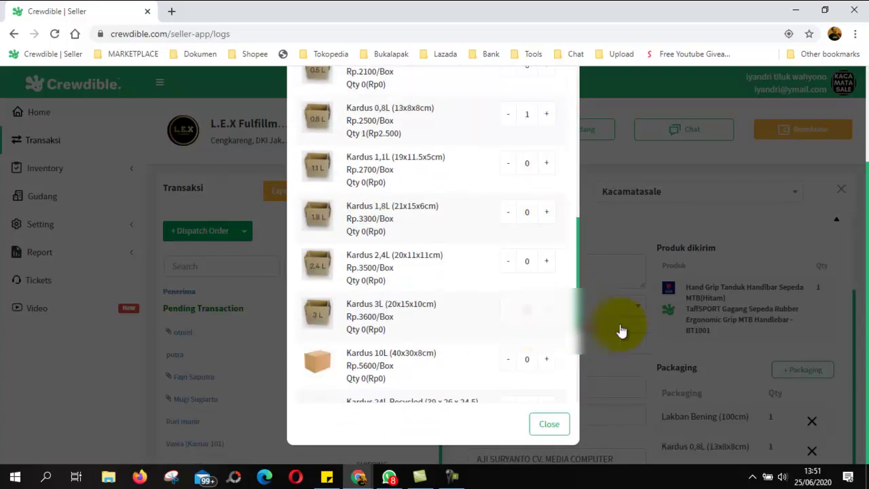
{"action": "scroll", "coordinate": [547, 320], "scroll_direction": "up", "scroll_amount": 3}
{"action": "left_click", "coordinate": [547, 320]}
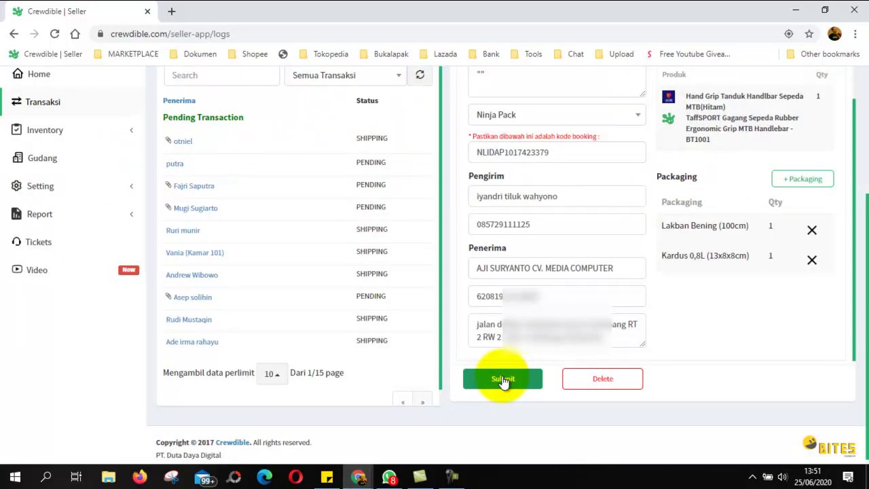
{"action": "left_click", "coordinate": [500, 380]}
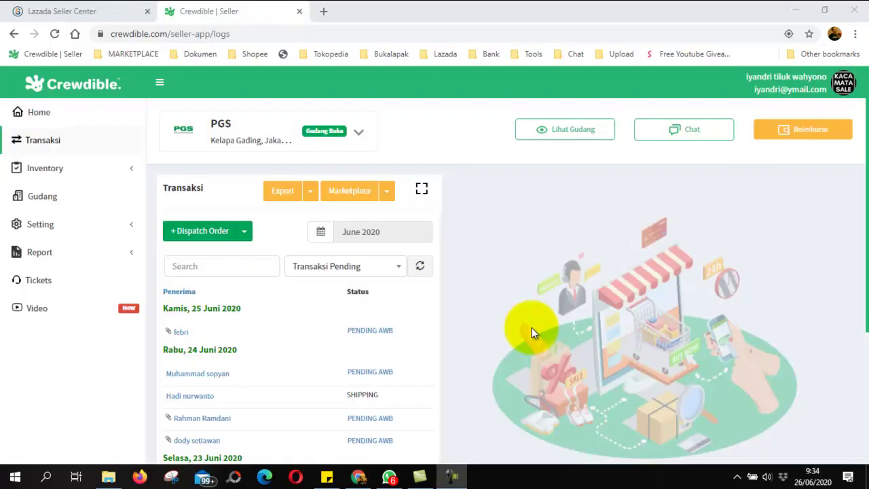
Step: Open the Lazada product mapping in the eCommerce settings and find the product Kacamata Pria Polarized Lens Original 6560 - Black
{"action": "left_click", "coordinate": [45, 232]}
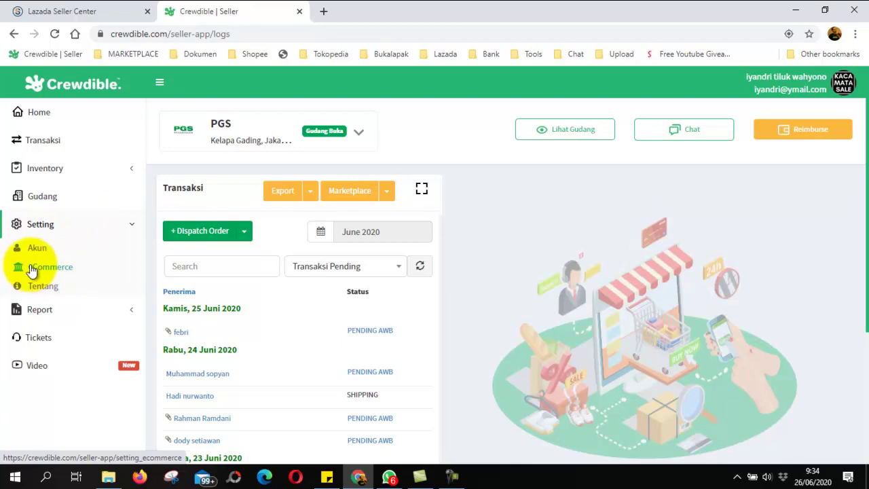
{"action": "left_click", "coordinate": [39, 271]}
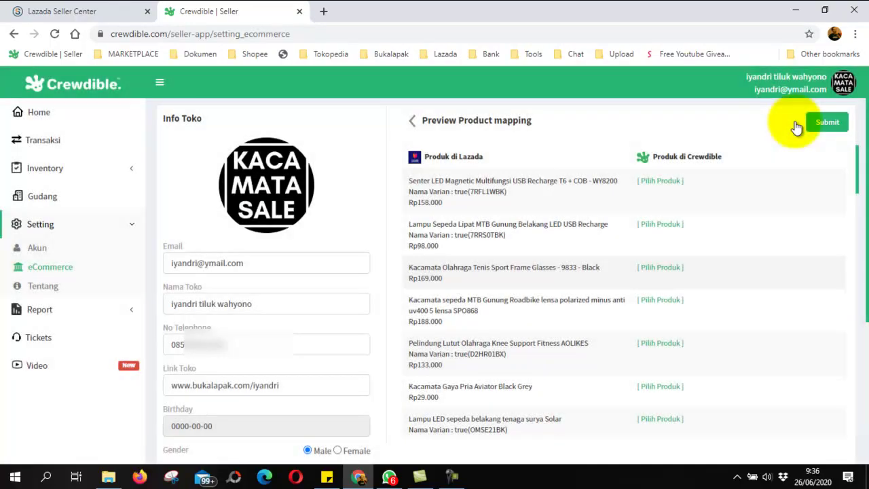
{"action": "scroll", "coordinate": [796, 128], "scroll_direction": "down", "scroll_amount": 10}
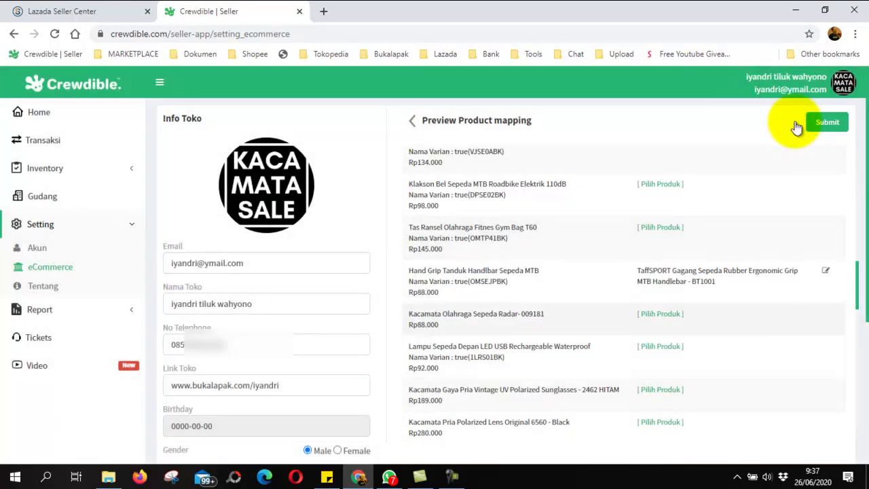
{"action": "scroll", "coordinate": [796, 128], "scroll_direction": "down", "scroll_amount": 1}
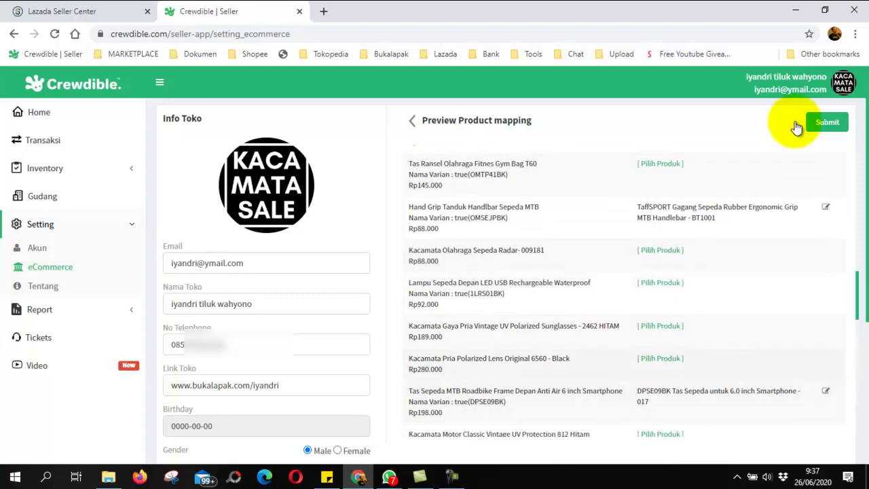
Step: Map Kacamata Pria Polarized Lens Original 6560 - Black to kacamata veithdia 6560 hitam, searching for 6560, and submit the product mapping
{"action": "left_click", "coordinate": [796, 127]}
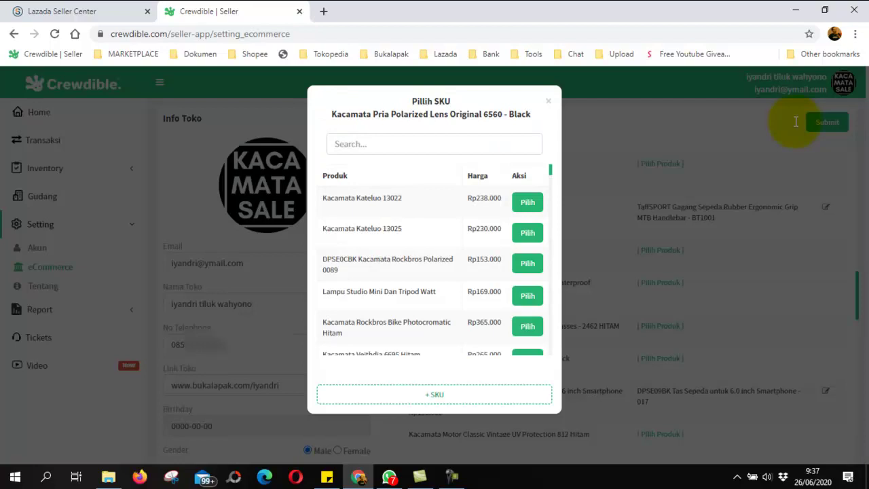
{"action": "type", "text": "6560"}
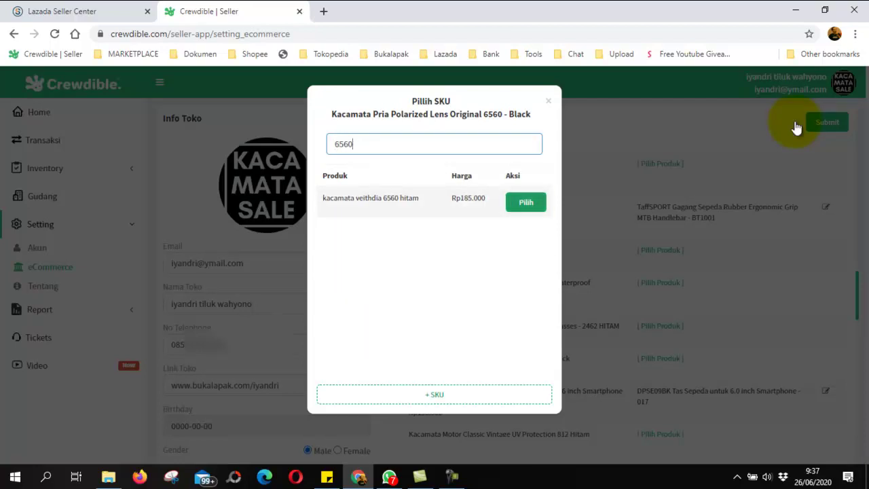
{"action": "key", "text": "Tab"}
{"action": "key", "text": "Return"}
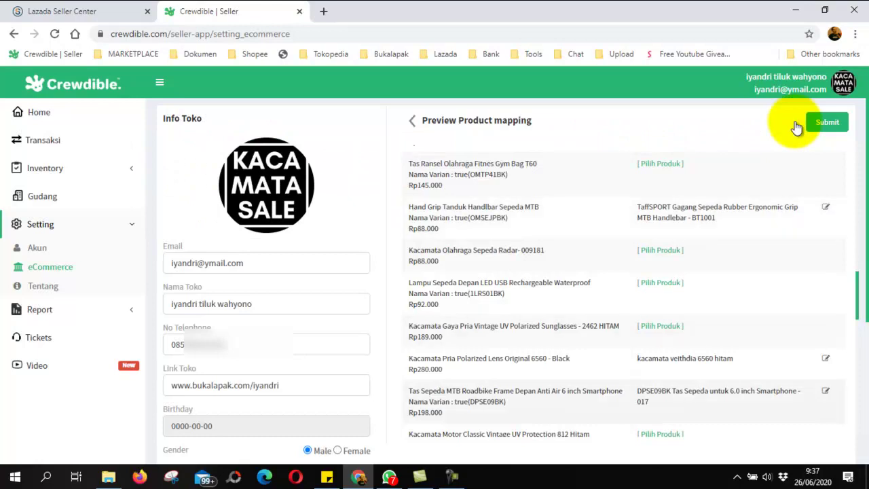
{"action": "scroll", "coordinate": [797, 128], "scroll_direction": "up", "scroll_amount": 1}
{"action": "scroll", "coordinate": [797, 128], "scroll_direction": "up", "scroll_amount": 3}
{"action": "left_click", "coordinate": [797, 125]}
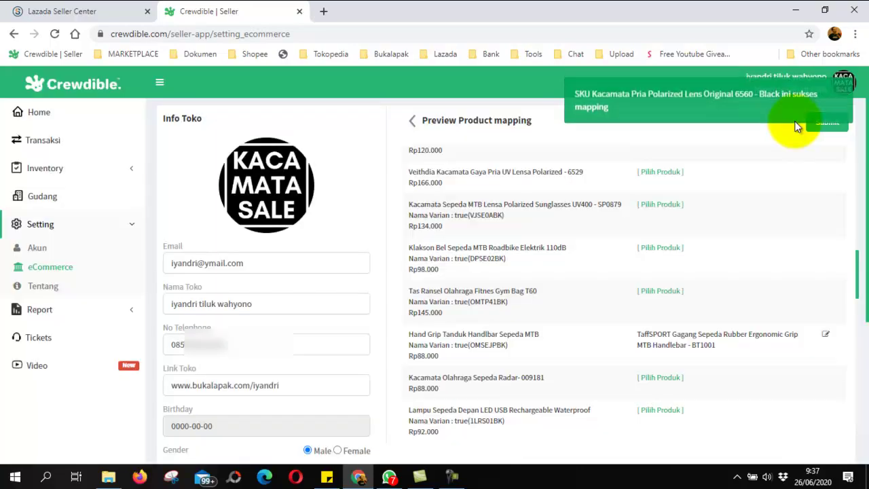
Step: Return to the Master Sku list and open the logistics mapping for Lazada
{"action": "scroll", "coordinate": [798, 128], "scroll_direction": "up", "scroll_amount": 2}
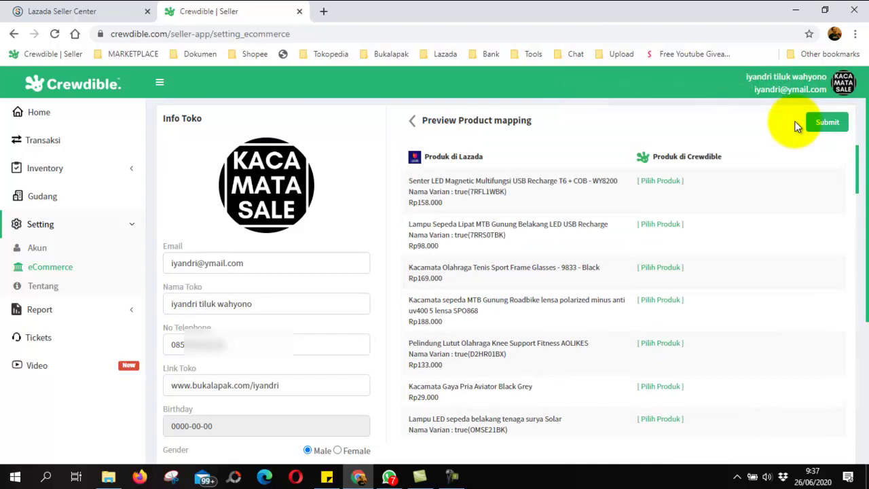
{"action": "left_click", "coordinate": [801, 126]}
{"action": "left_click", "coordinate": [796, 129]}
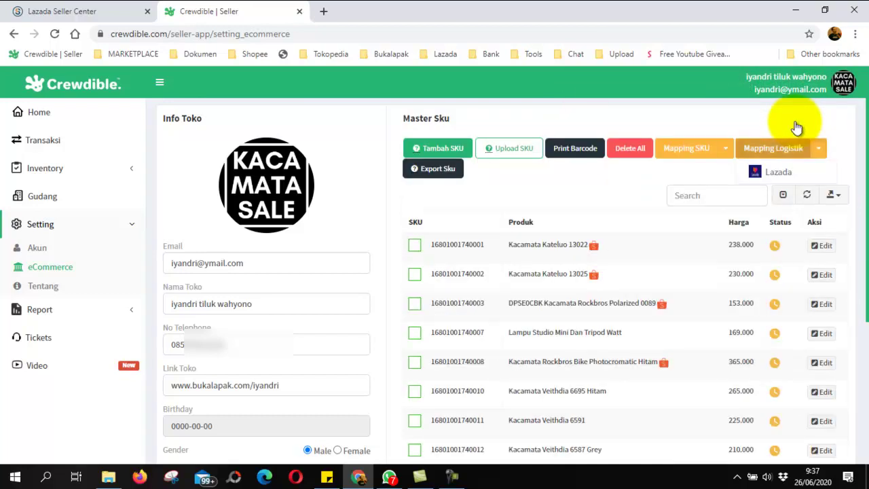
{"action": "left_click", "coordinate": [797, 128]}
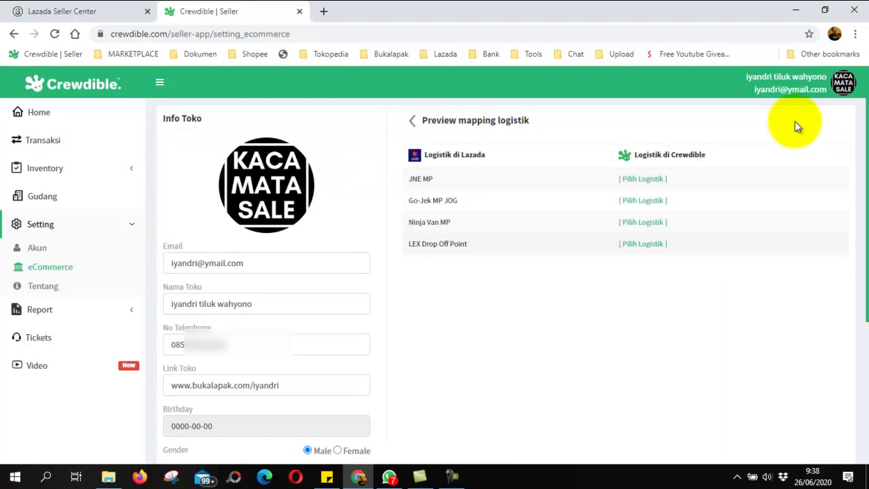
Step: Map the Lazada logistic LEX Drop Off Point to Lazada MDOP with type Reguler, searching for md, and submit the mapping
{"action": "left_click", "coordinate": [796, 128]}
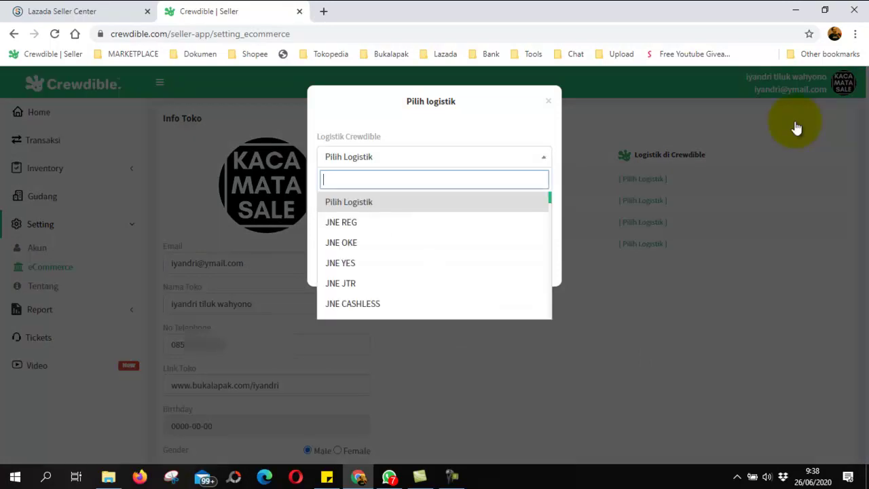
{"action": "key", "text": "Down"}
{"action": "key", "text": "Down"}
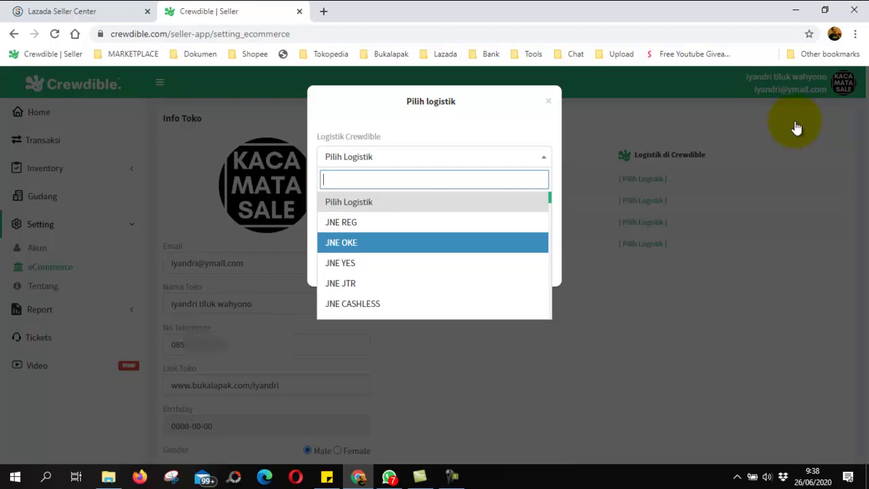
{"action": "key", "text": "Up"}
{"action": "key", "text": "Up"}
{"action": "type", "text": "jmd"}
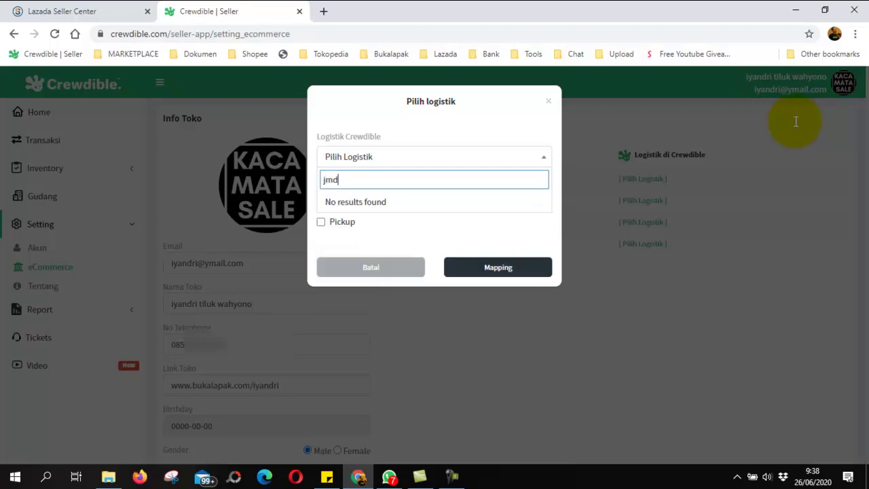
{"action": "key", "text": "BackSpace"}
{"action": "key", "text": "BackSpace"}
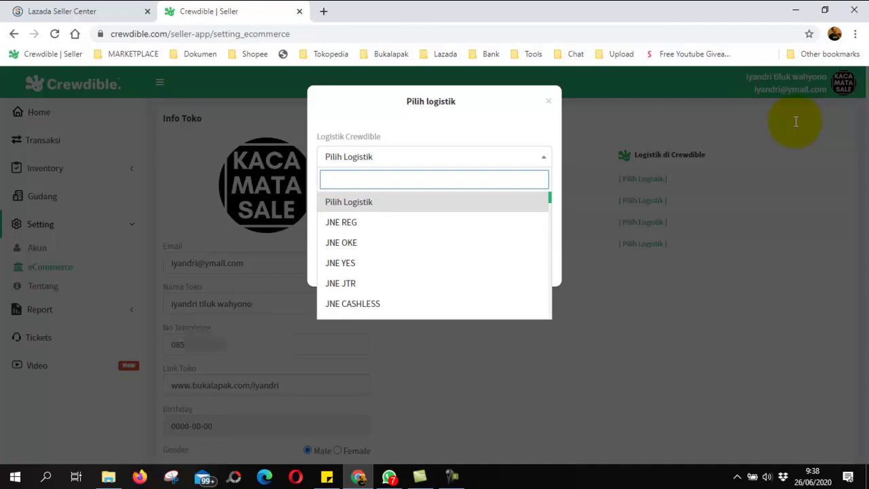
{"action": "type", "text": "md"}
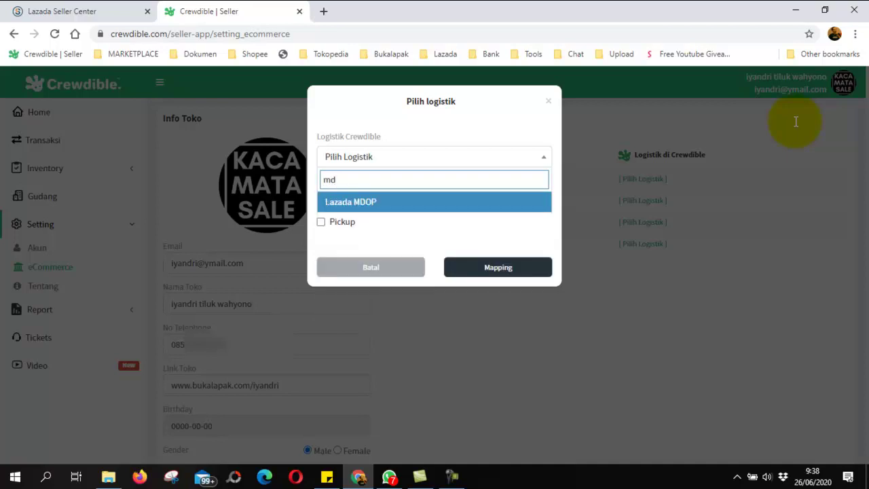
{"action": "key", "text": "Return"}
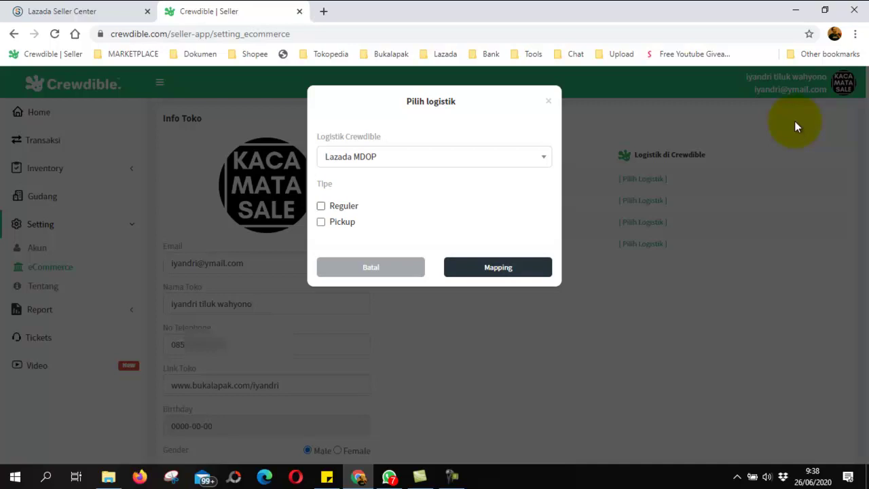
{"action": "key", "text": "Return"}
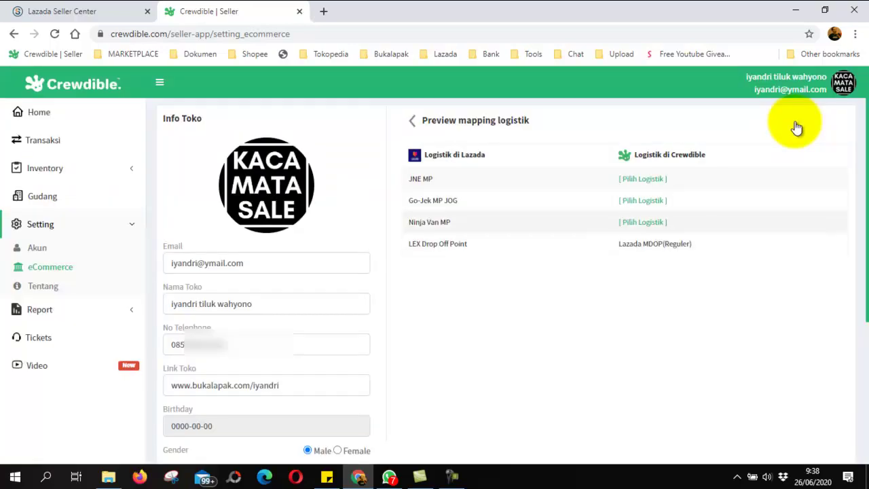
Step: Map the Lazada logistic Ninja Van MP to Ninja Pack with type Reguler, searching for ninja, and submit the mapping
{"action": "key", "text": "Return"}
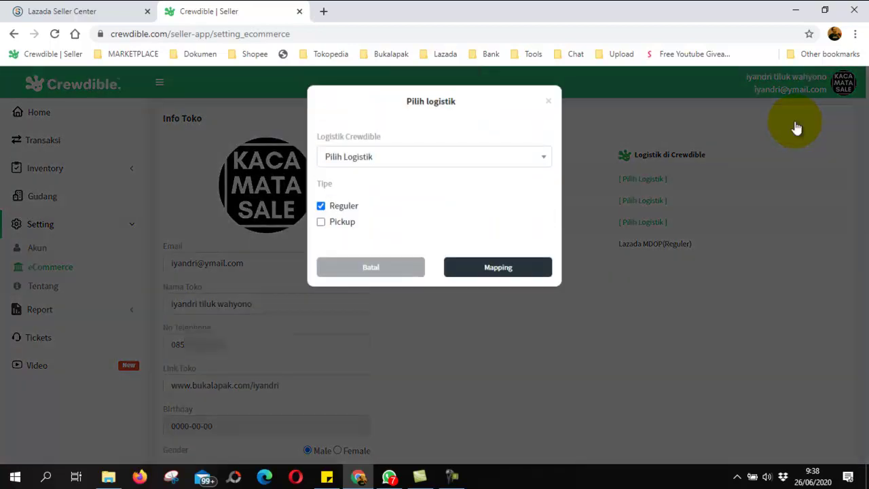
{"action": "key", "text": "Return"}
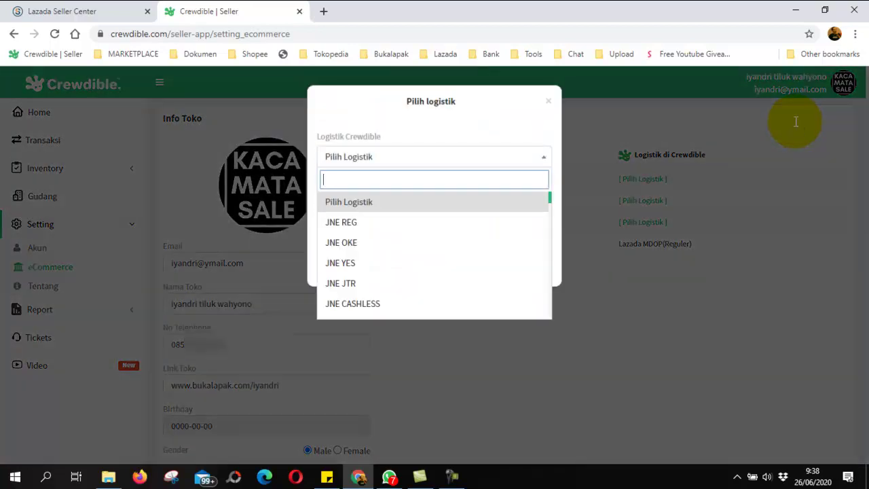
{"action": "type", "text": "ninja"}
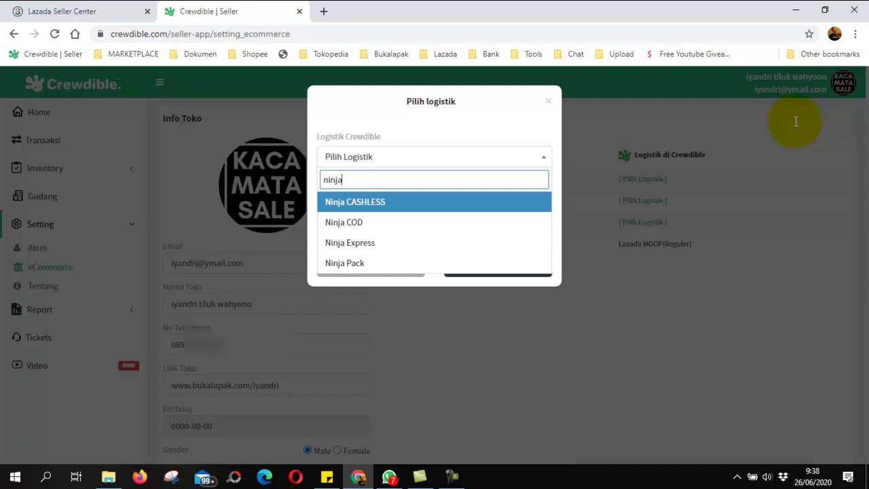
{"action": "key", "text": "Down"}
{"action": "key", "text": "Down"}
{"action": "key", "text": "Down"}
{"action": "key", "text": "Return"}
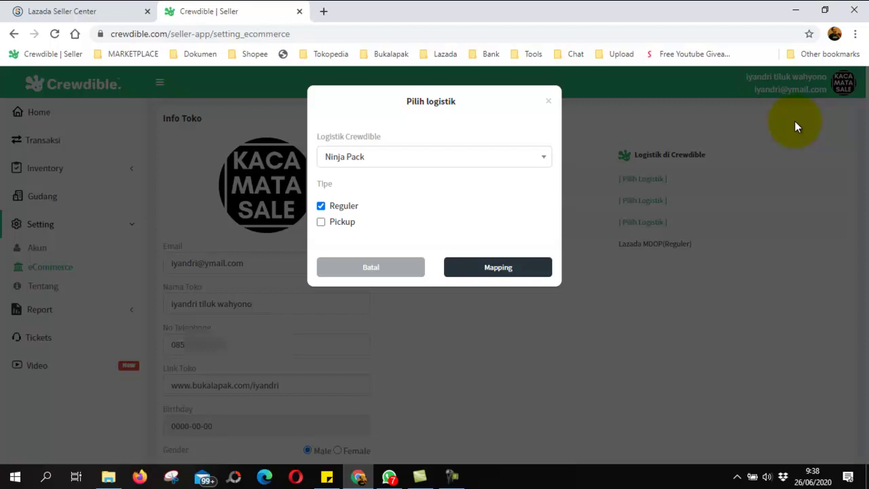
{"action": "key", "text": "Return"}
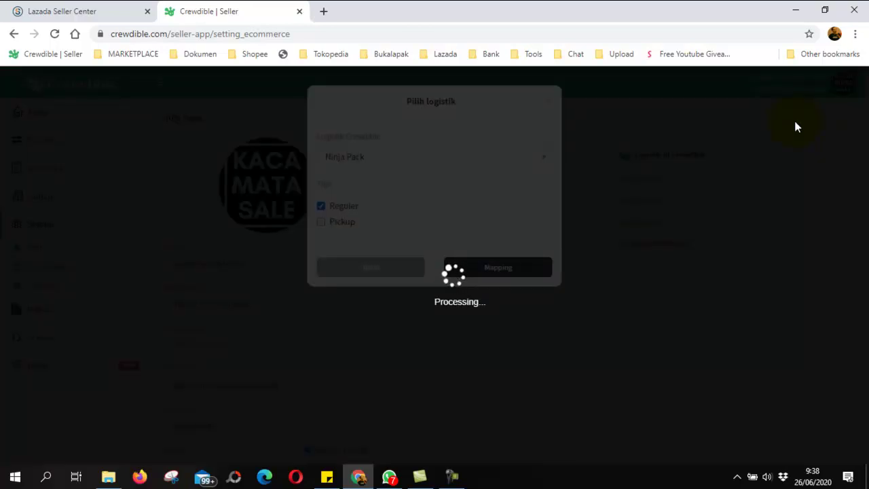